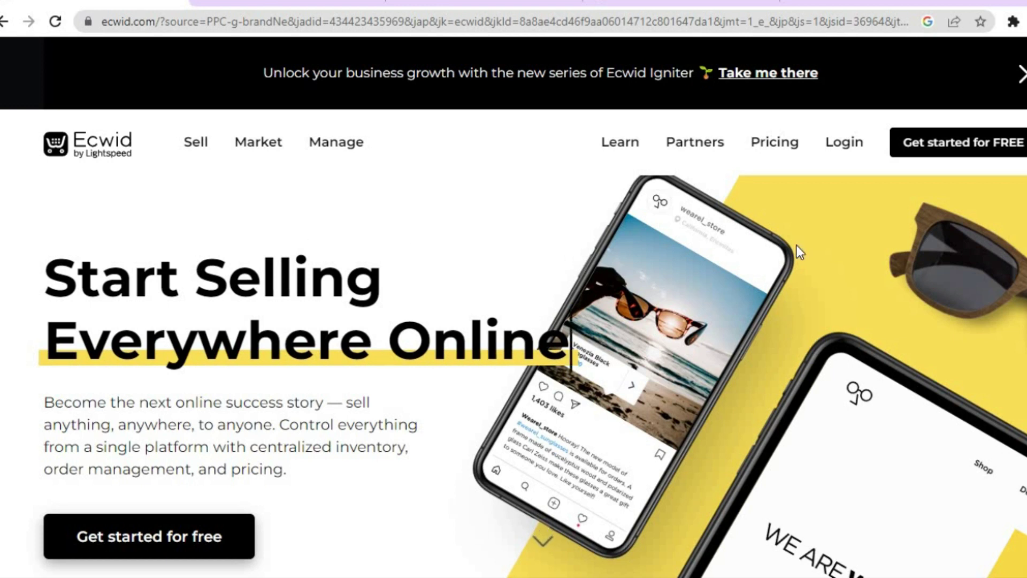
Sign up for a free Ecwid account using the existing Google account.
left_click(941, 147)
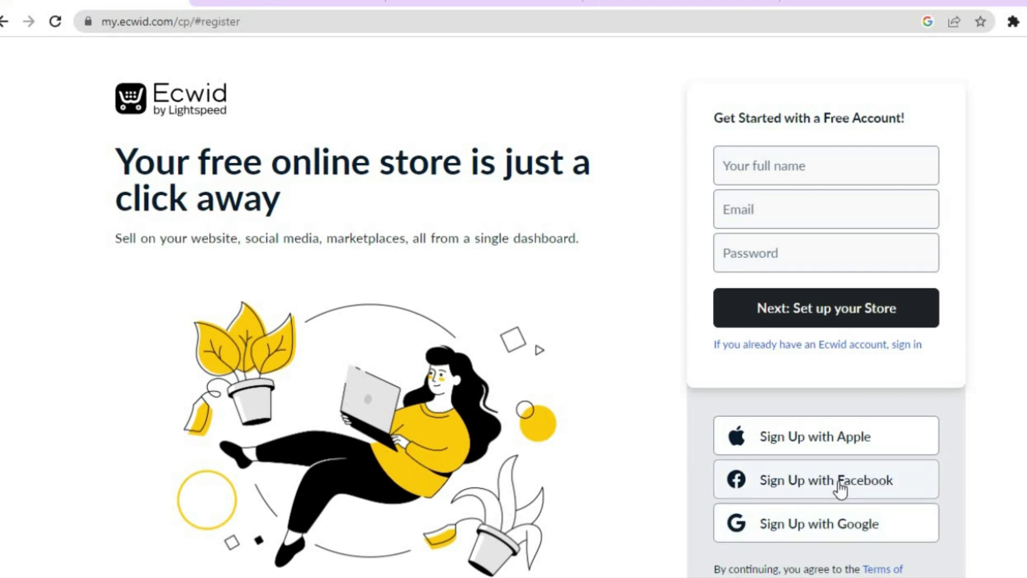
left_click(830, 530)
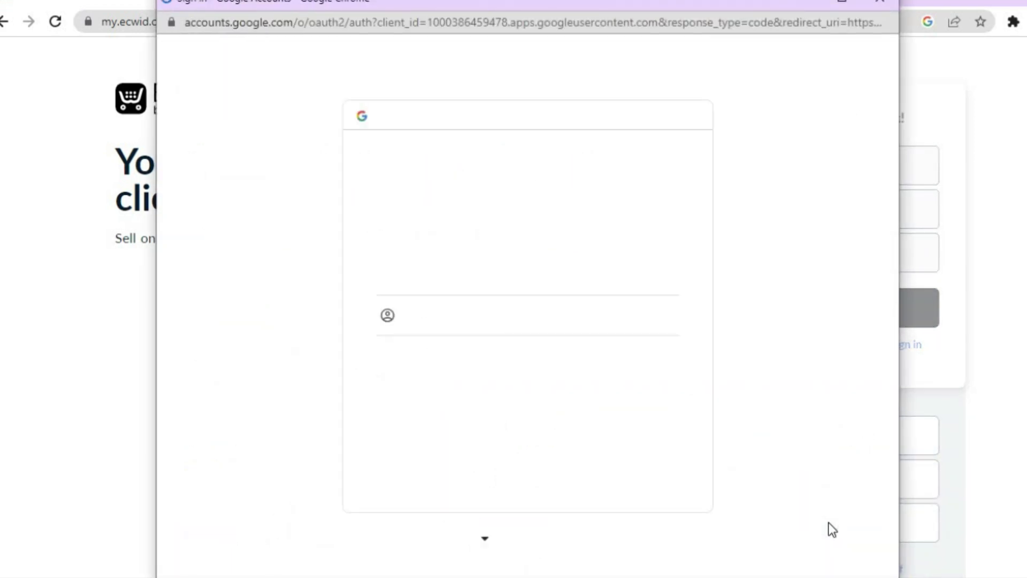
left_click(495, 285)
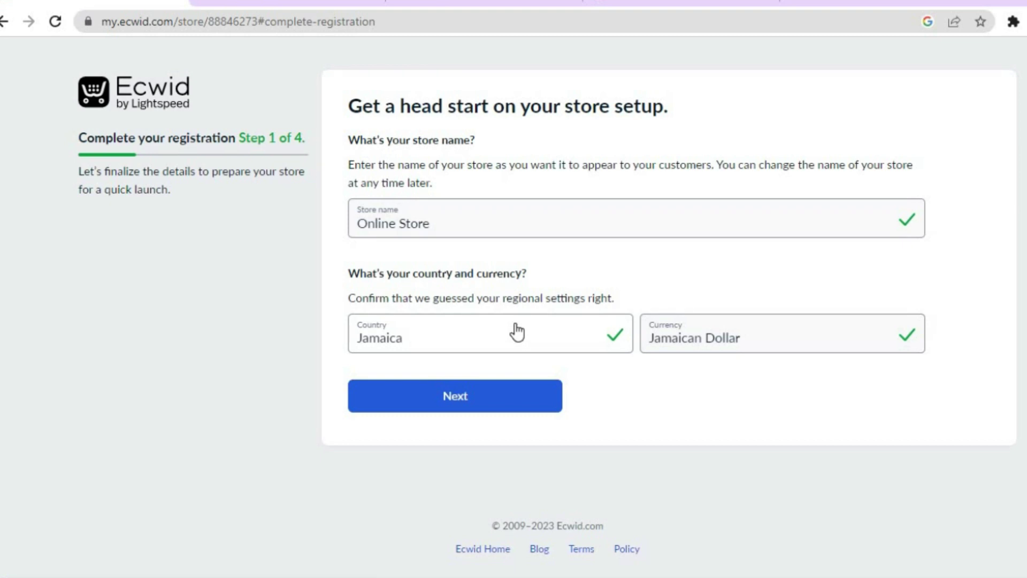
Accept the suggested store name, country and currency, and continue with the company address left blank.
left_click(468, 405)
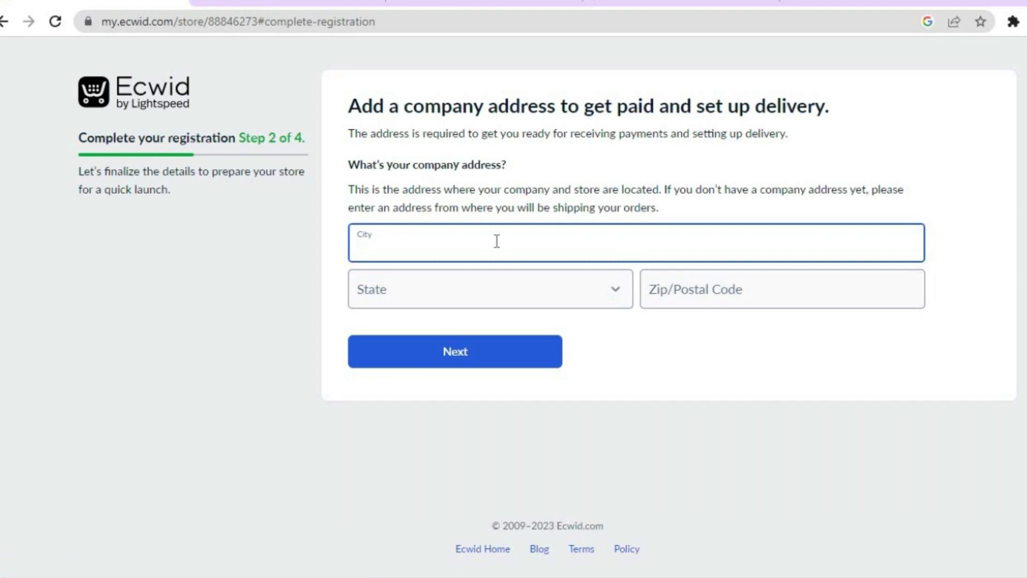
left_click(524, 358)
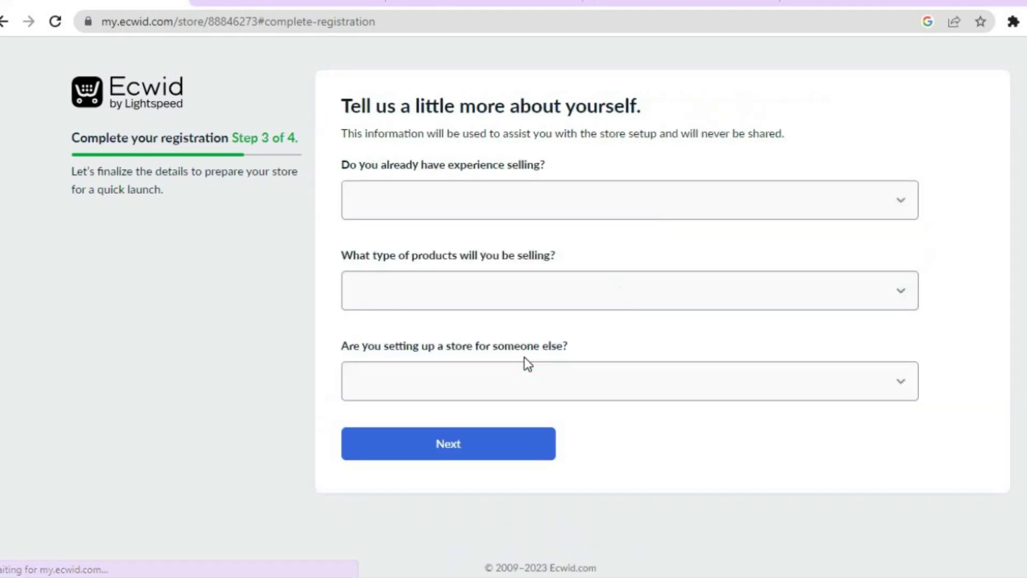
Answer the seller questions with "I'm just getting started", "Apparel/Shoes/Accessories" and "No" for setting up for someone else, and submit them.
left_click(534, 215)
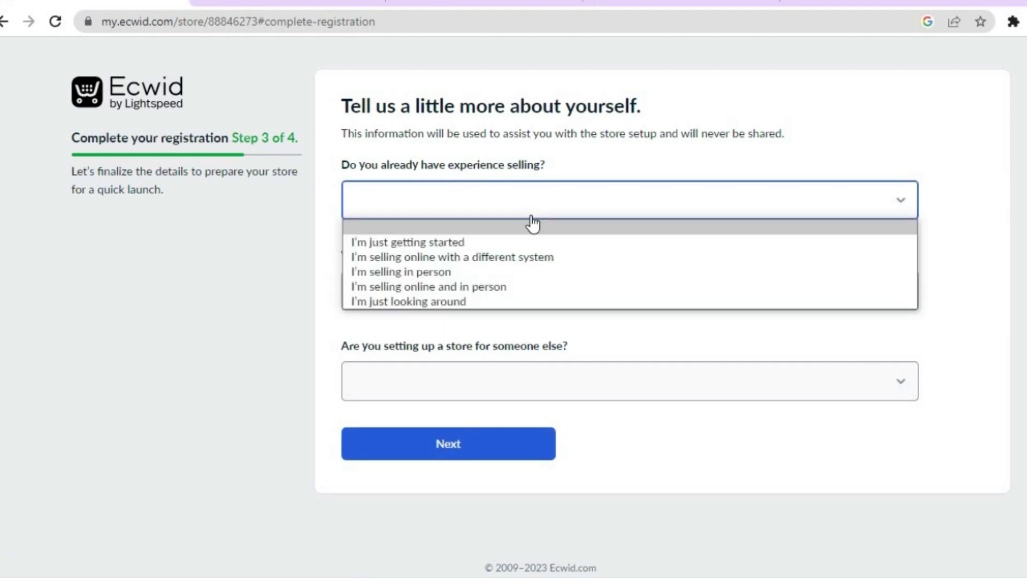
left_click(517, 242)
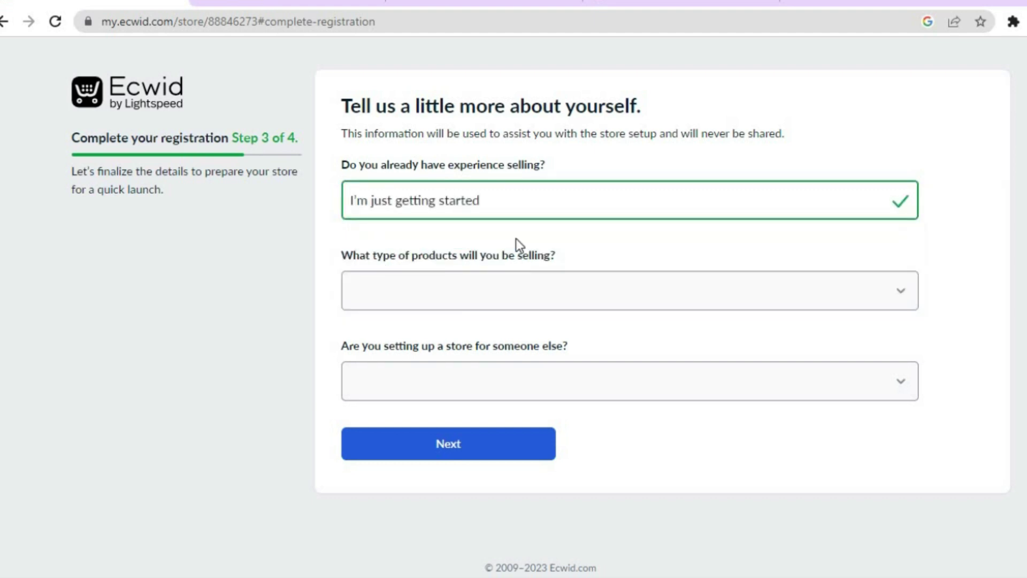
left_click(479, 297)
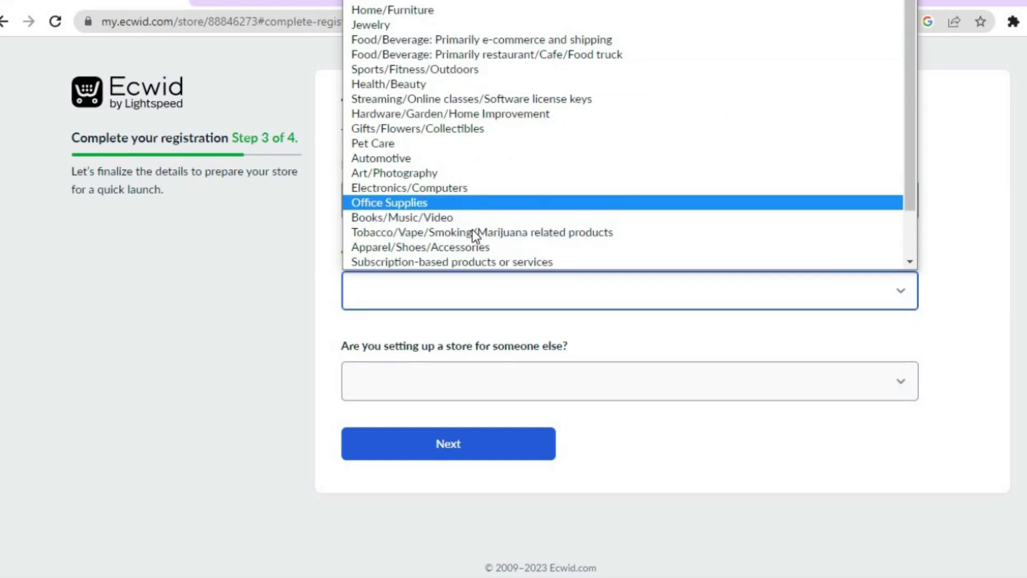
left_click(467, 247)
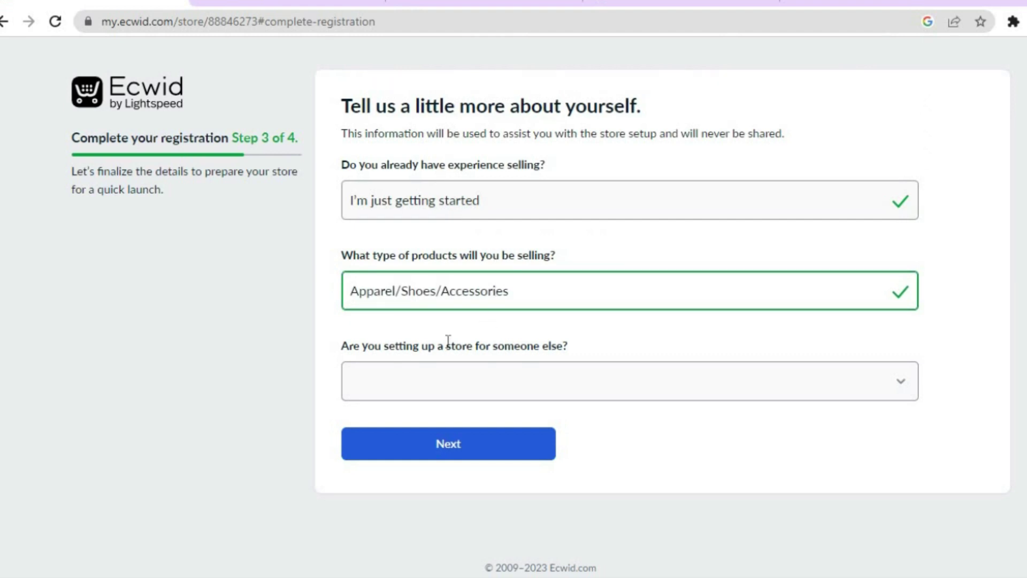
left_click(420, 391)
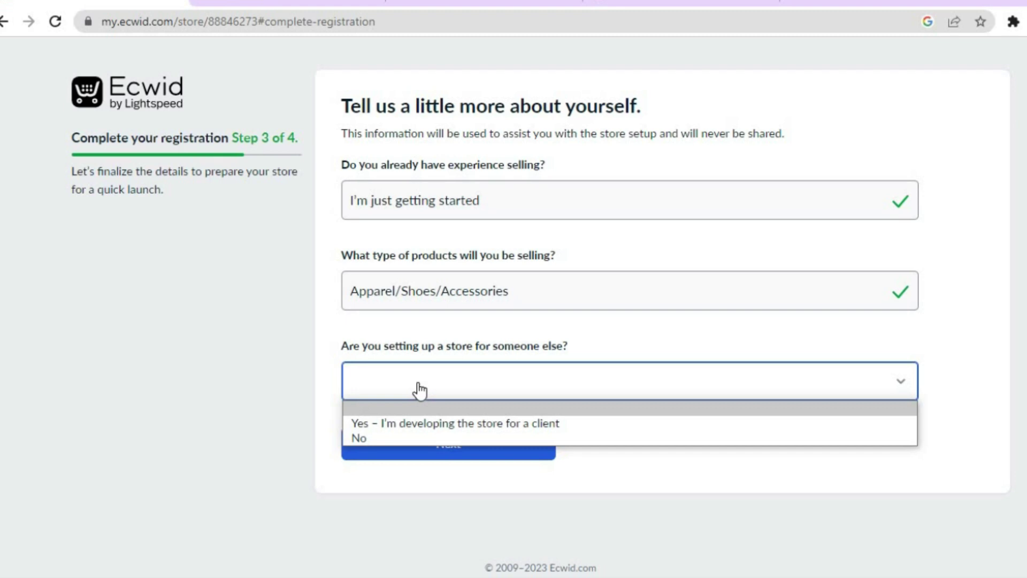
left_click(403, 440)
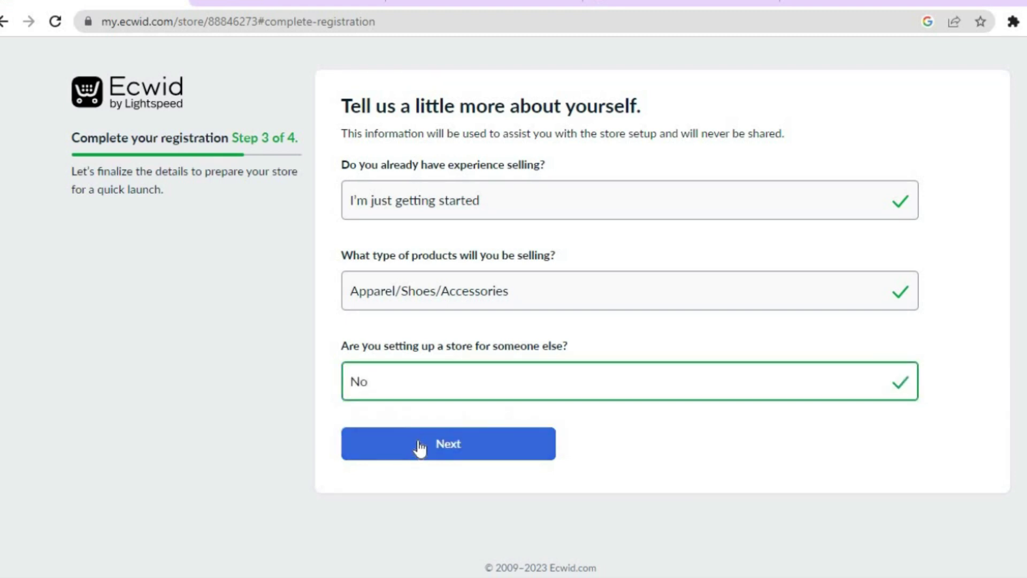
left_click(420, 446)
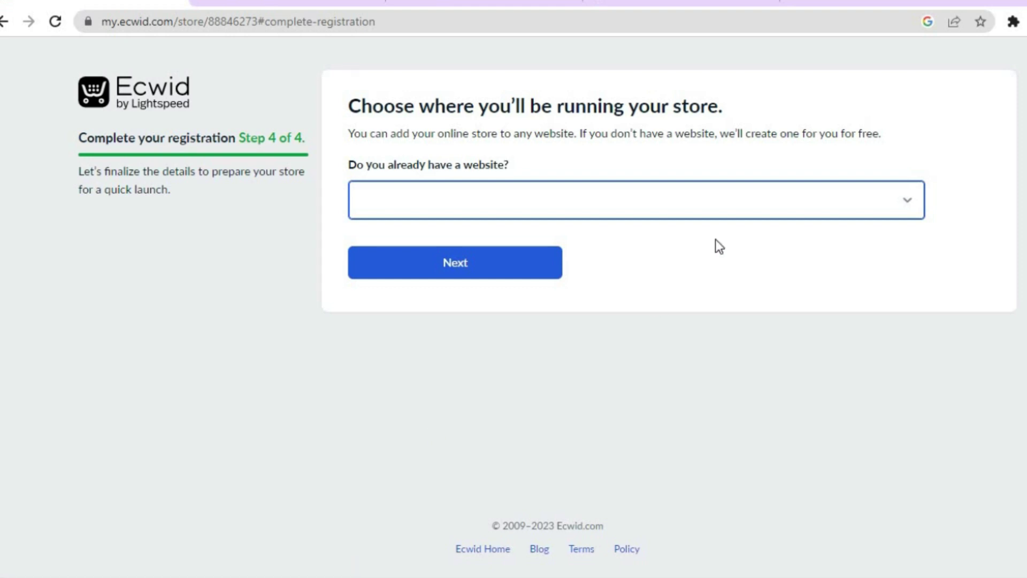
State that there is no existing website and try to register SIMPLEANSWERS as the free company.site address.
left_click(730, 211)
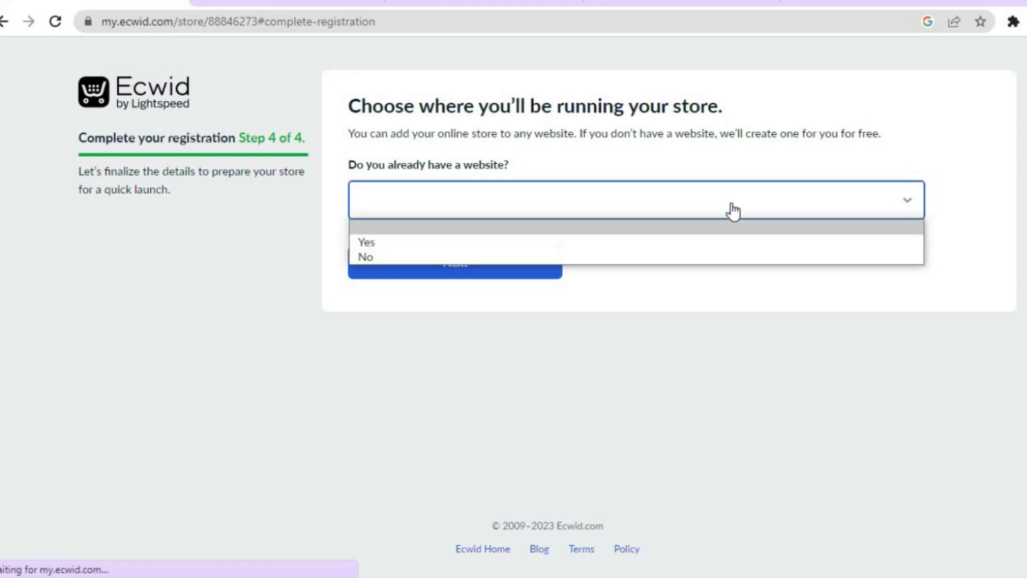
left_click(682, 257)
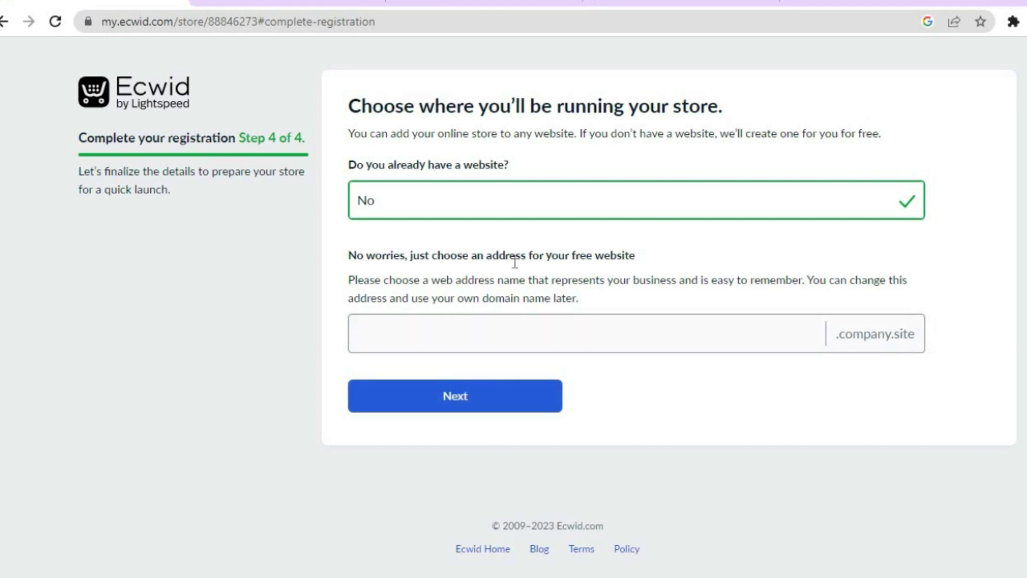
left_click(468, 332)
type("SIMPLEANSWERS")
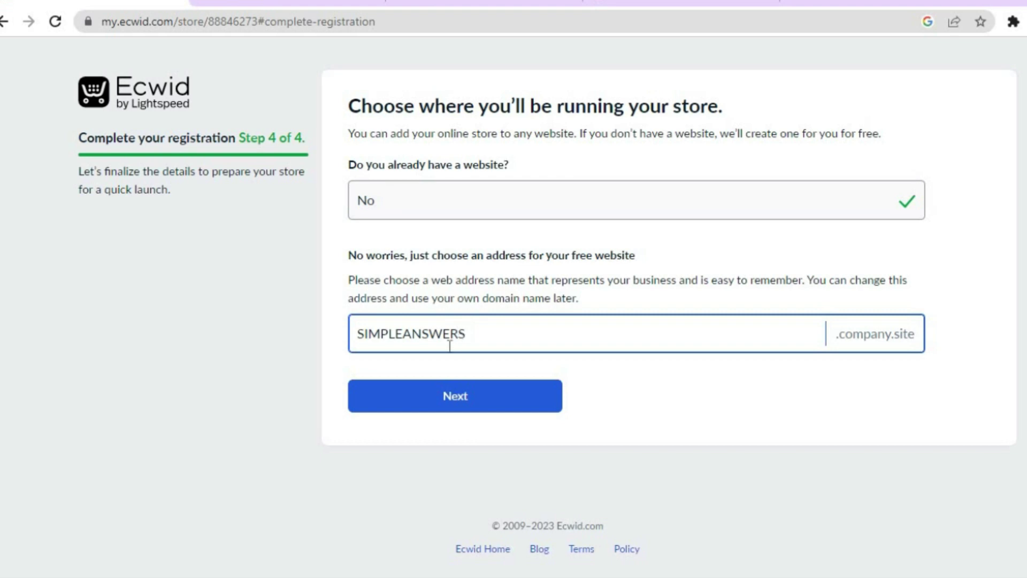
left_click(442, 403)
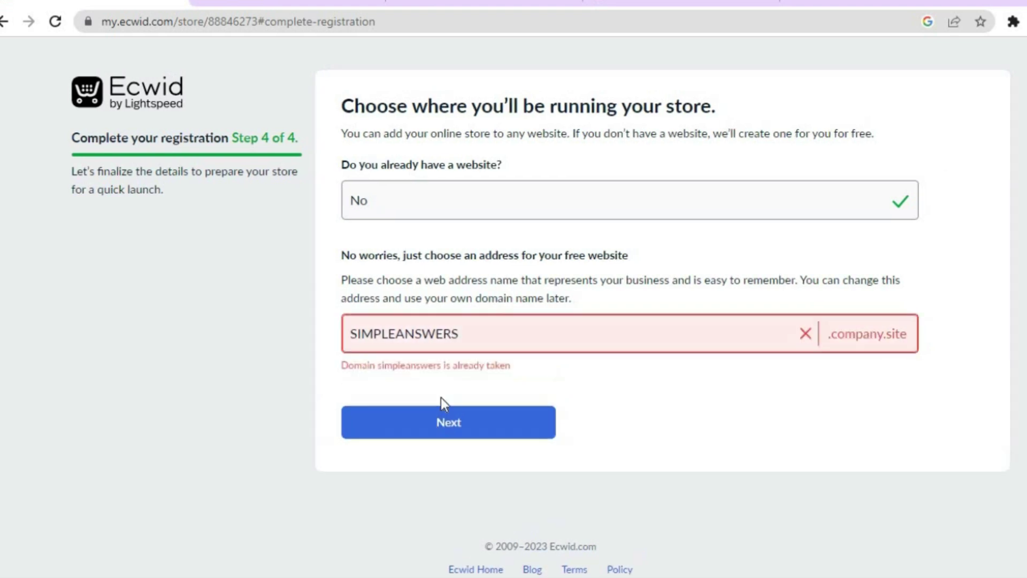
Extend the free website address to SIMPLEANSWERS8888 and complete the registration.
left_click(553, 329)
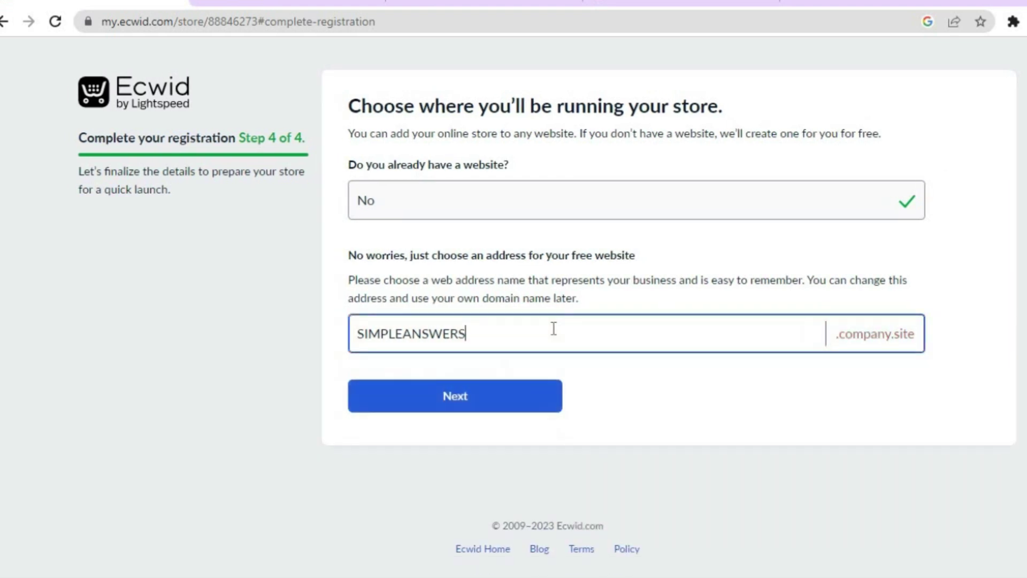
type("8888")
left_click(478, 408)
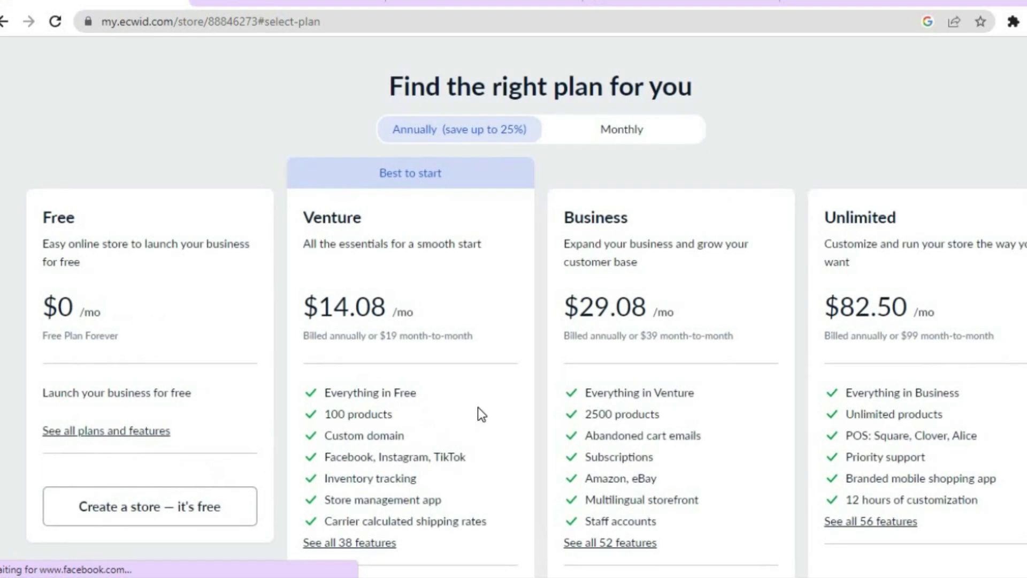
Choose the Free plan and create the store.
left_click(164, 500)
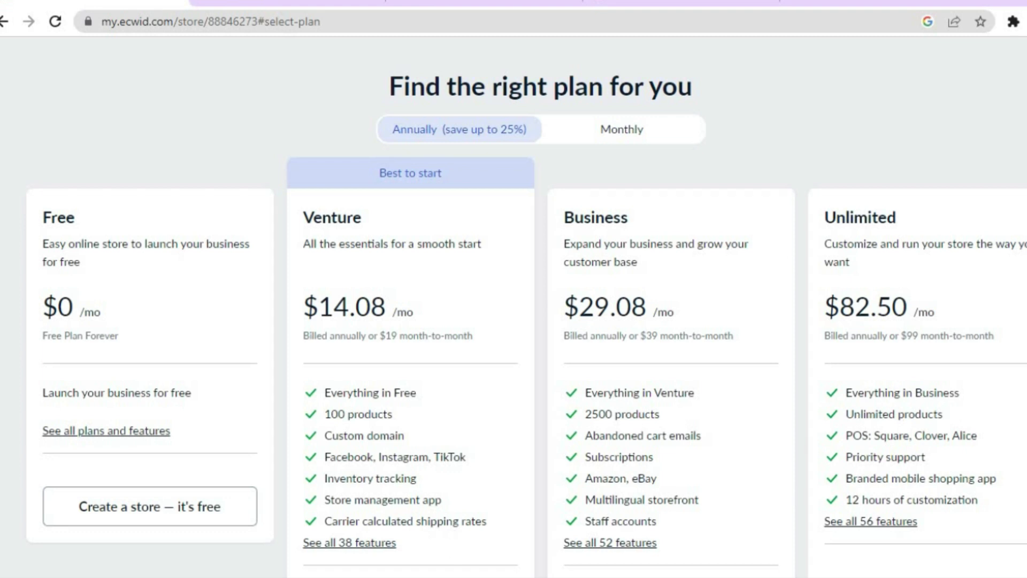
scroll(552, 251, "down", 3)
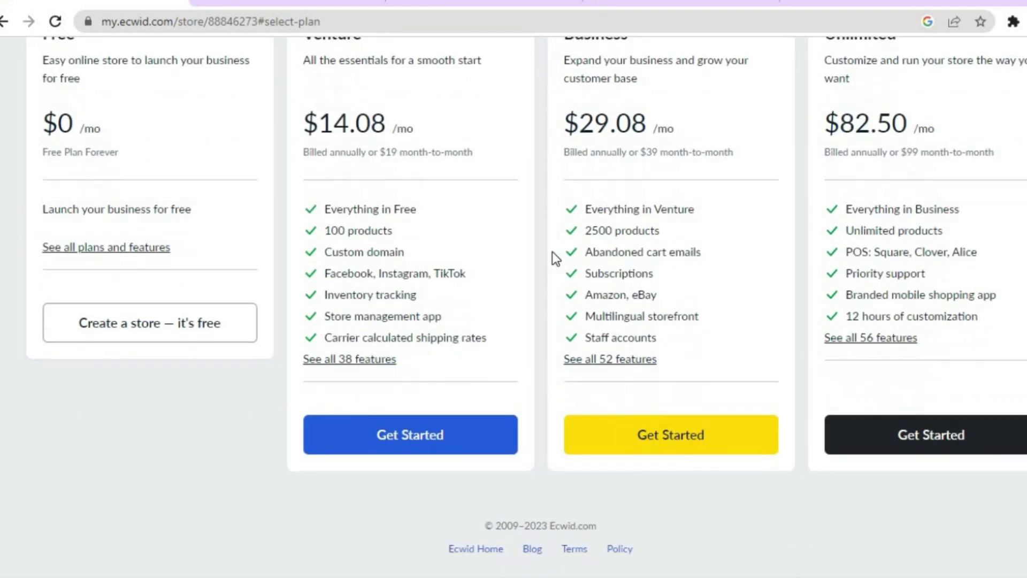
left_click(161, 332)
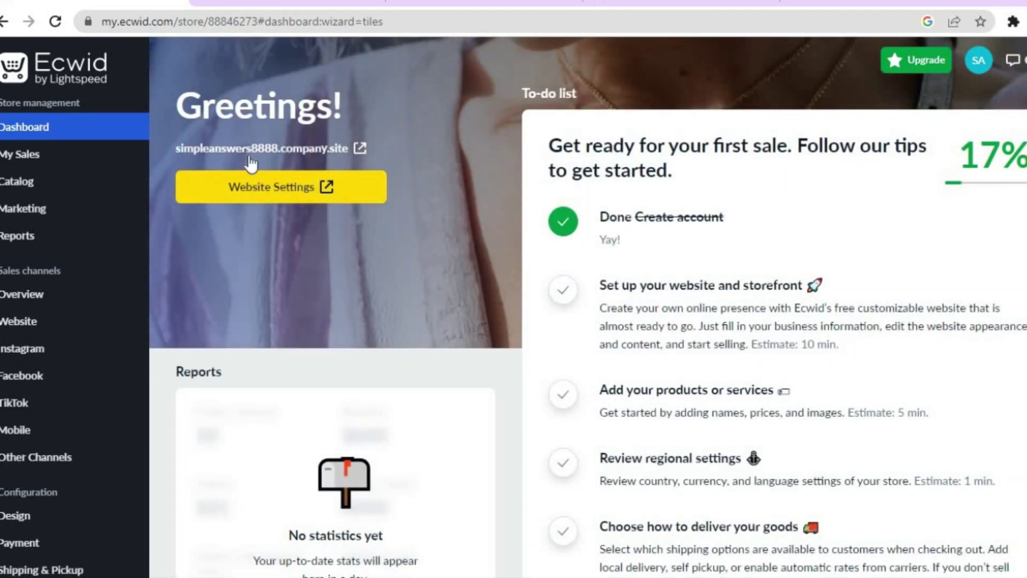
Switch to the Printful dashboard and start connecting a new store on the Ecwid by Lightspeed platform.
left_click(269, 4)
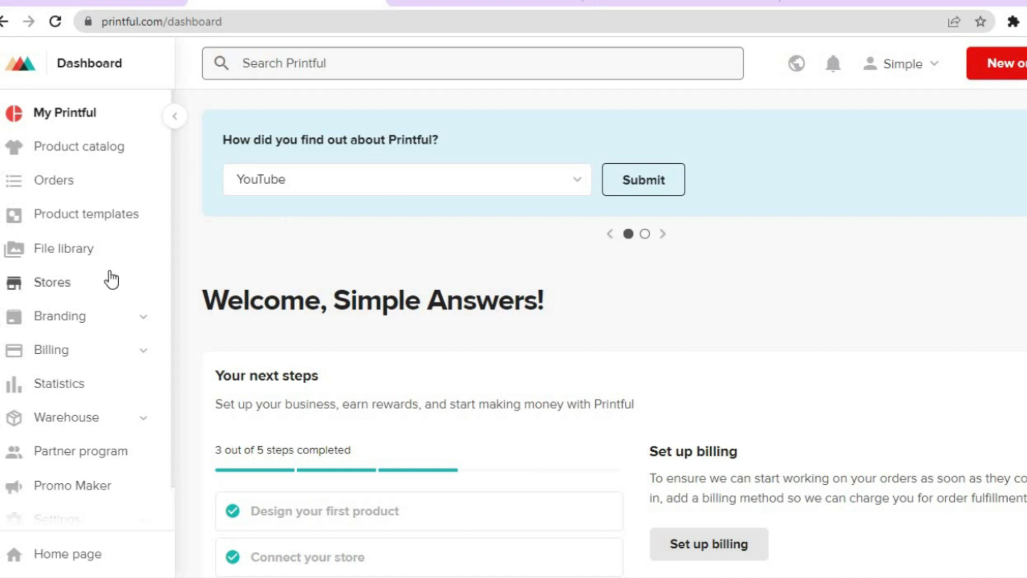
left_click(104, 288)
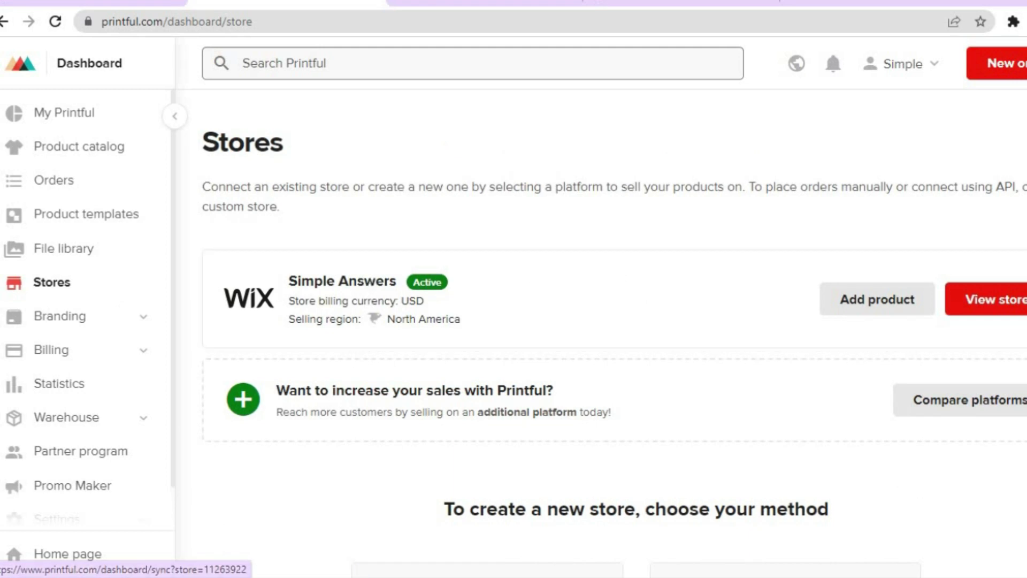
scroll(538, 278, "down", 5)
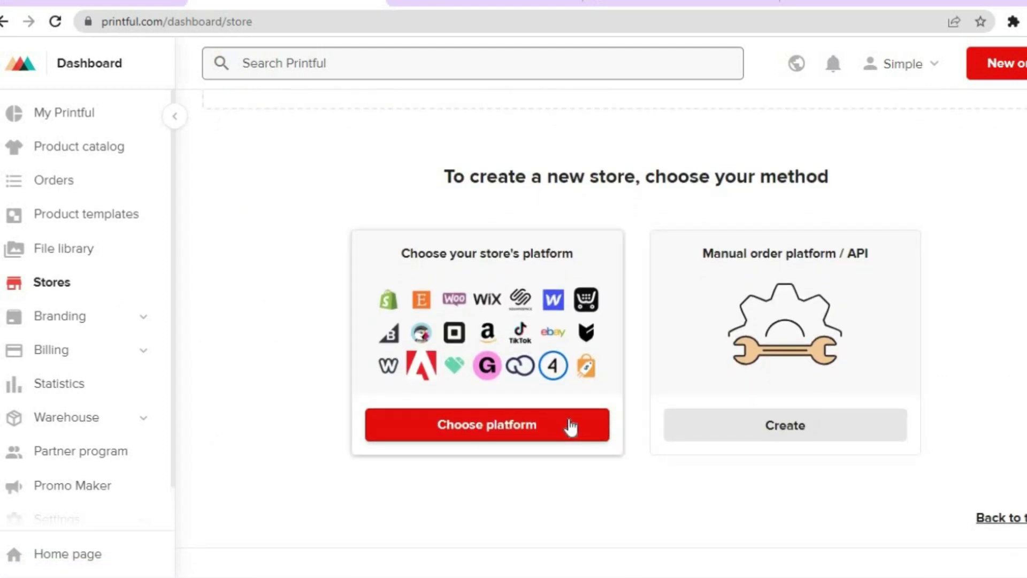
left_click(498, 422)
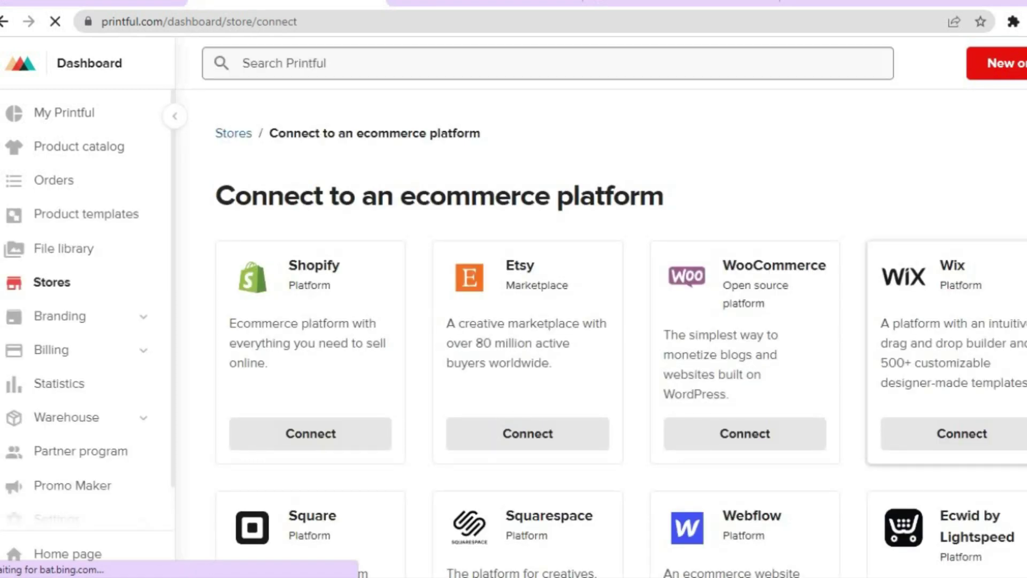
scroll(956, 277, "down", 5)
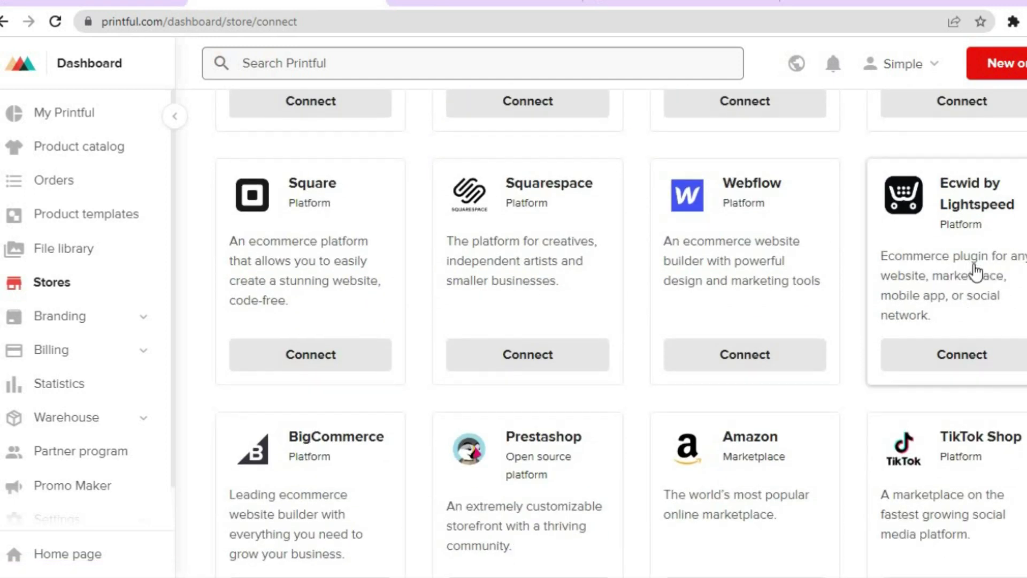
left_click(960, 366)
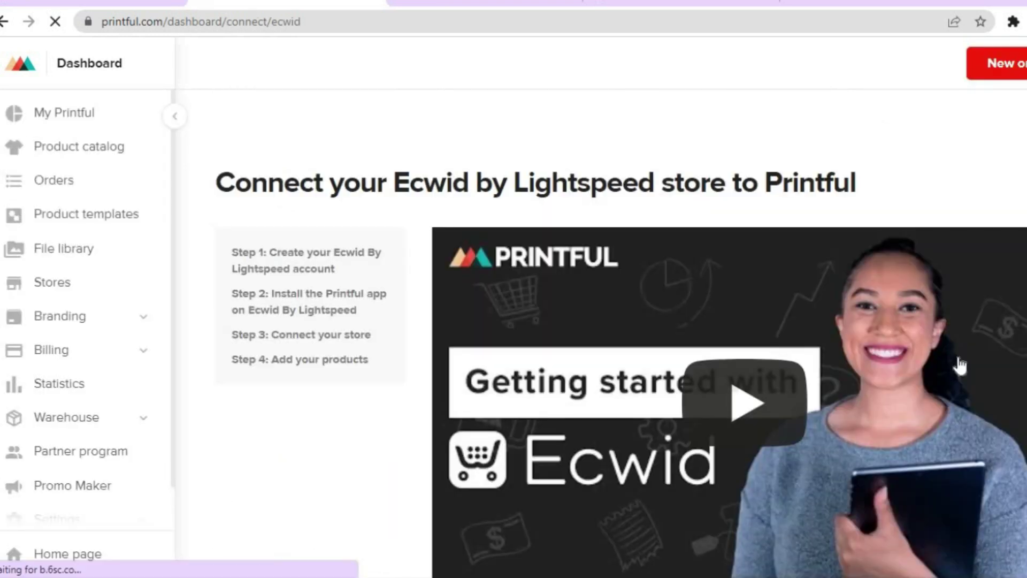
Get the Printful: Custom Printing & Warehousing app from Printful's Ecwid connection guide and install it in the Ecwid store.
scroll(729, 331, "down", 10)
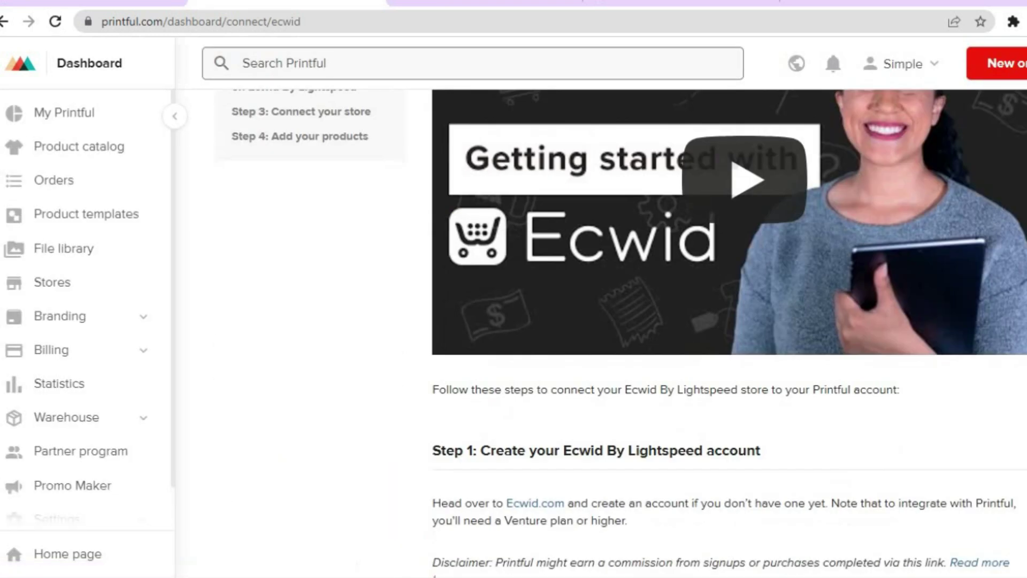
scroll(728, 341, "down", 1)
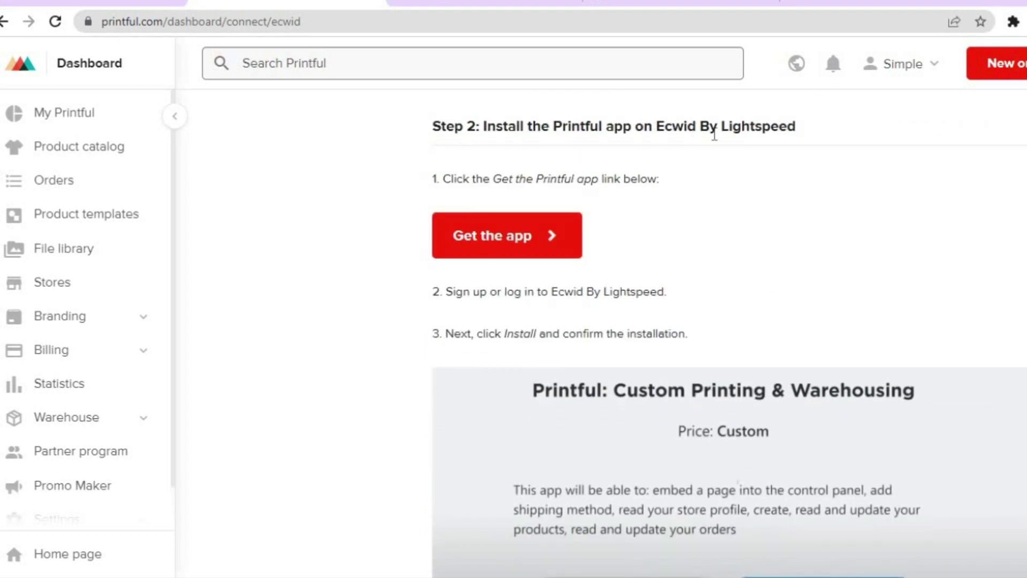
left_click(534, 243)
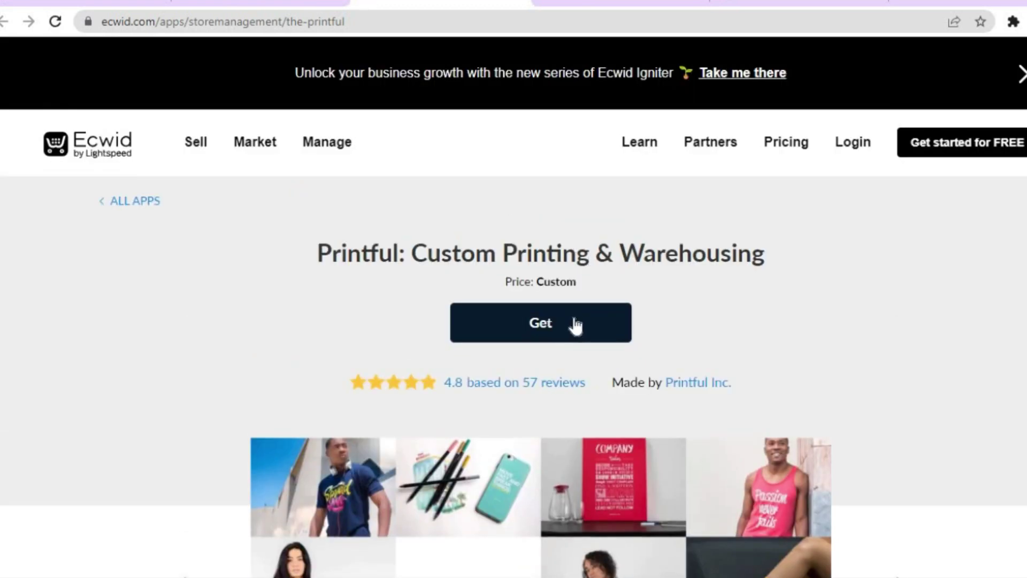
left_click(576, 323)
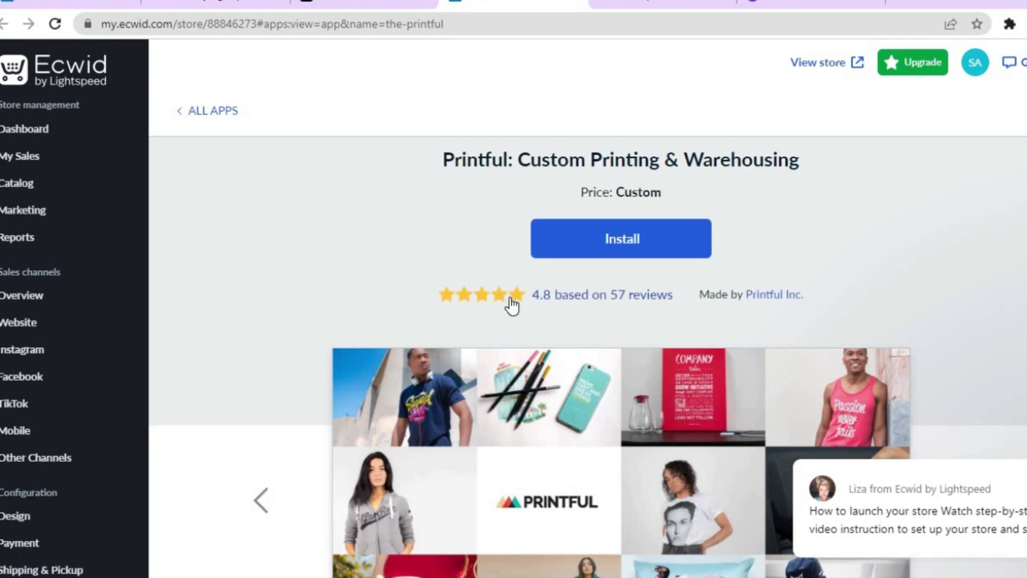
left_click(621, 247)
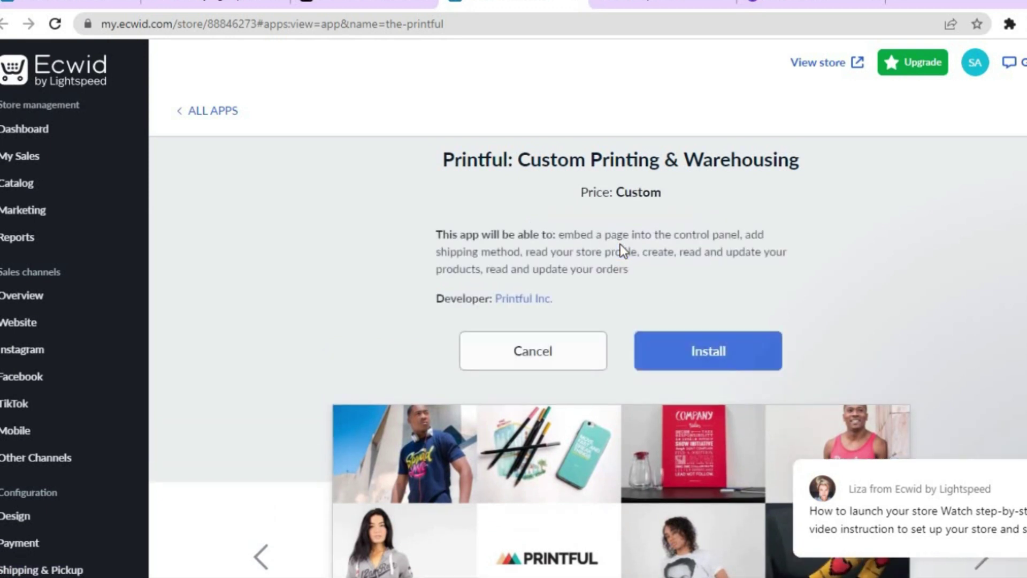
left_click(667, 349)
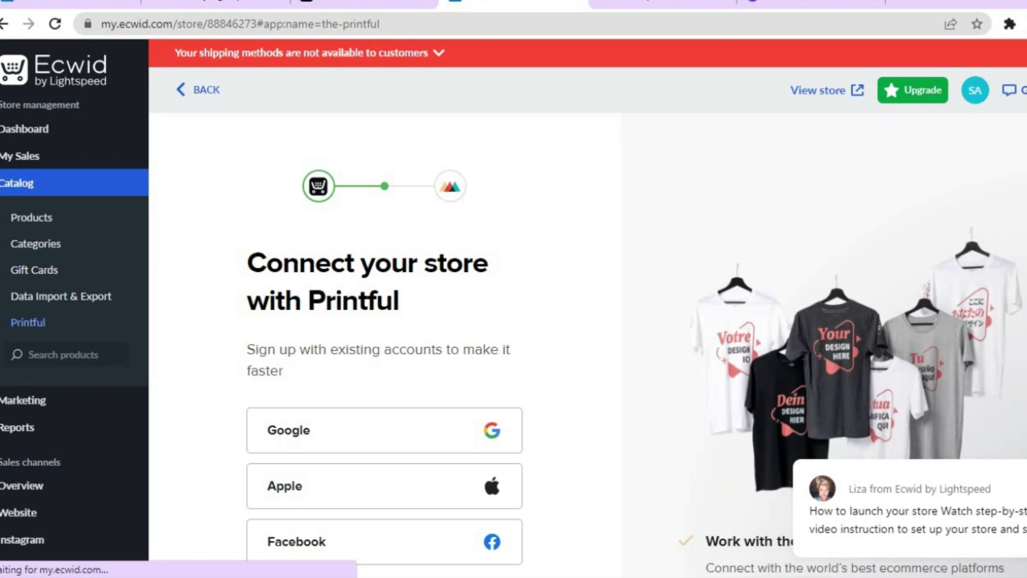
Sign in to Printful with the existing Google account and confirm connecting the Ecwid store to it.
scroll(397, 339, "down", 3)
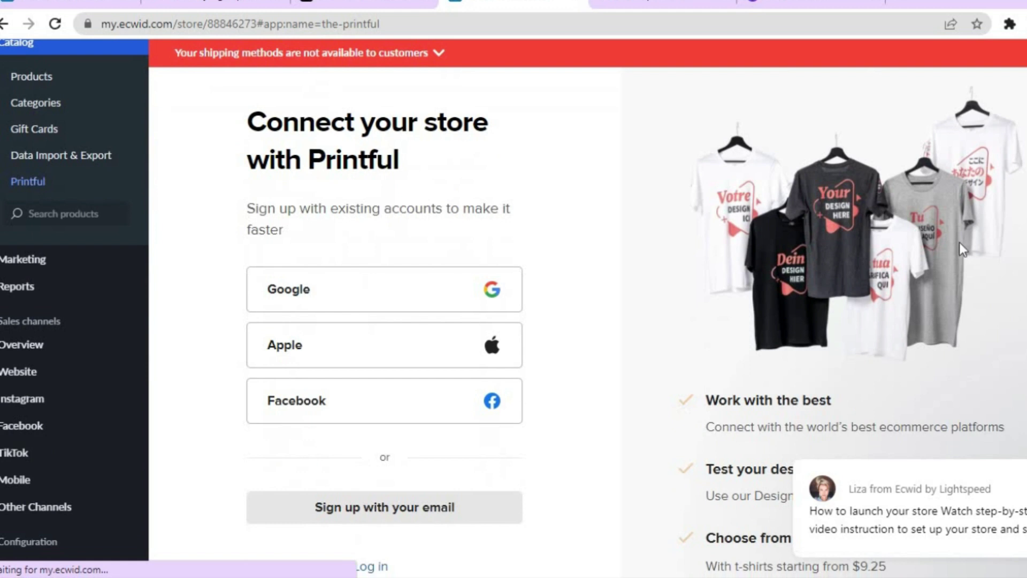
left_click(339, 289)
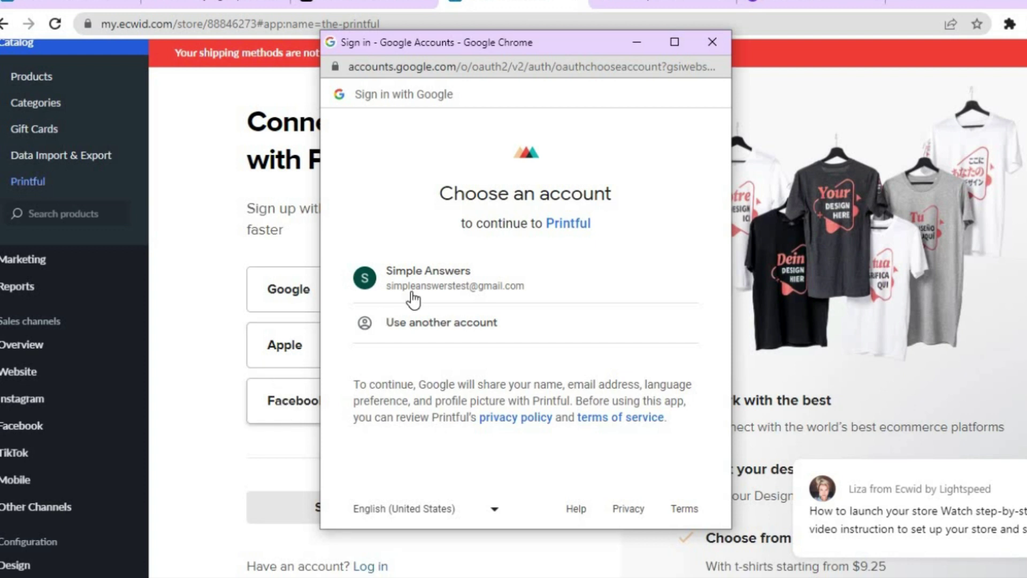
left_click(431, 278)
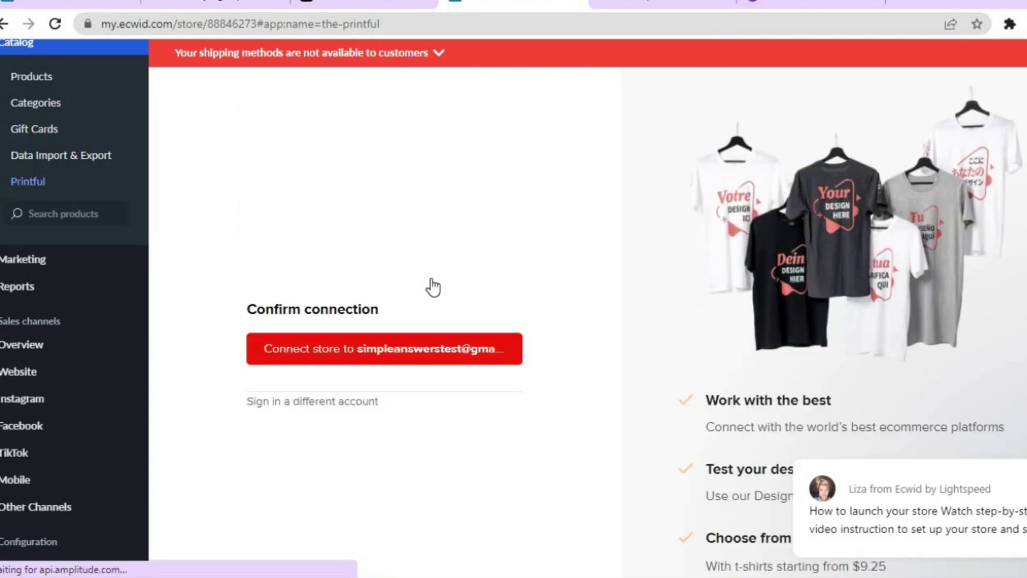
left_click(427, 354)
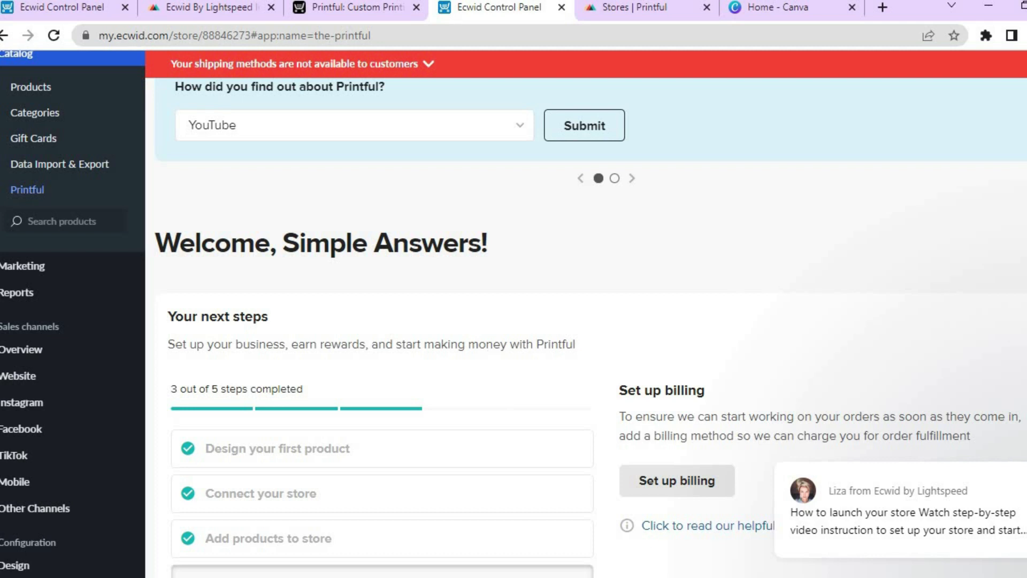
scroll(586, 314, "down", 6)
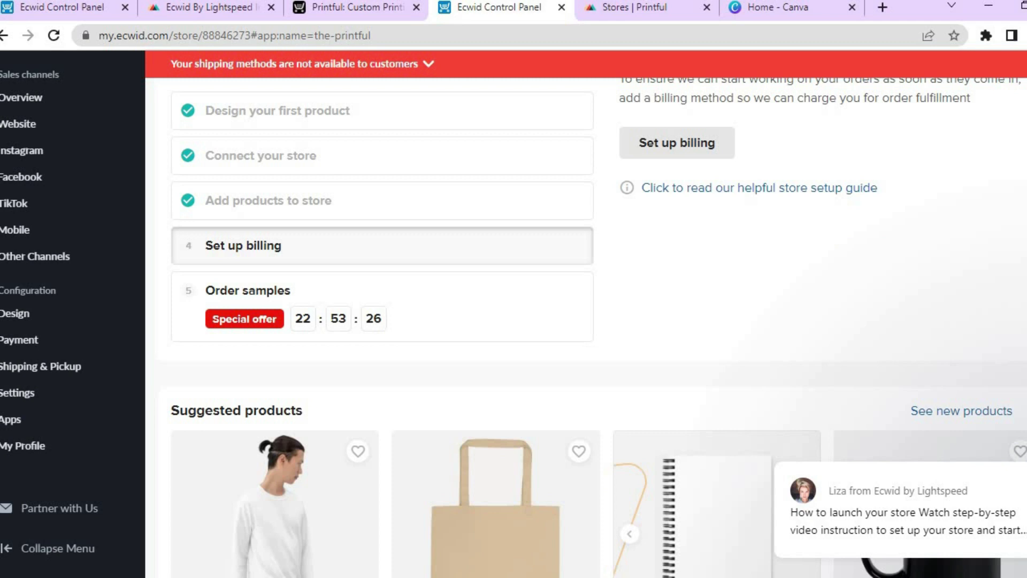
scroll(585, 313, "up", 3)
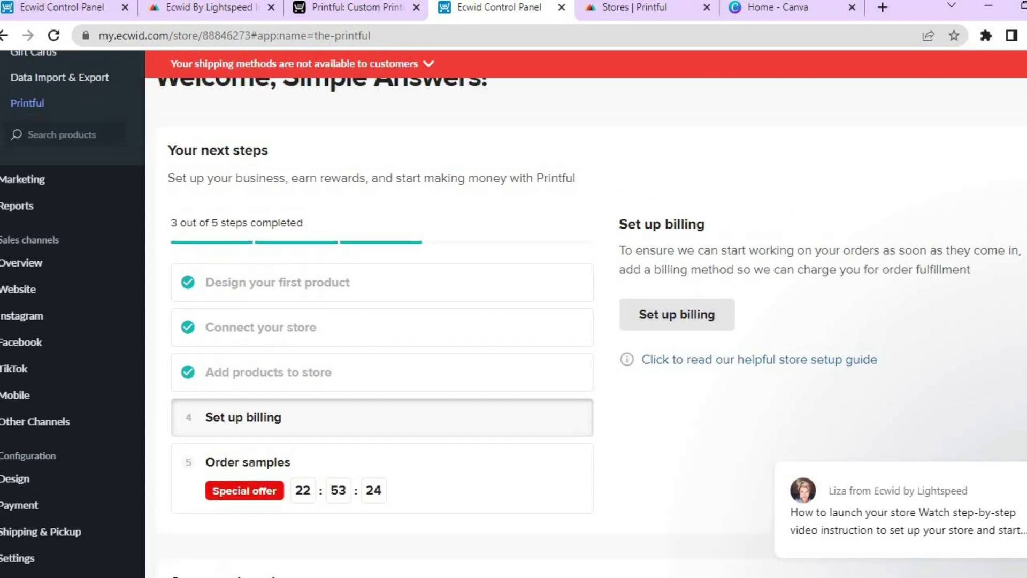
scroll(586, 313, "down", 4)
scroll(586, 313, "down", 4)
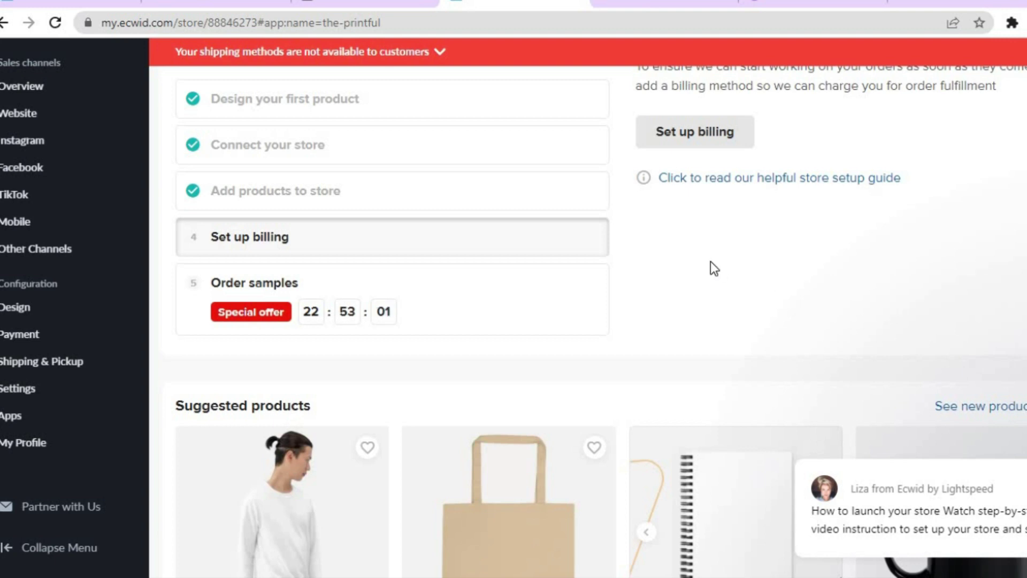
Switch to the Printful dashboard and open the Tote bags category under Accessories in the product catalog.
left_click(632, 4)
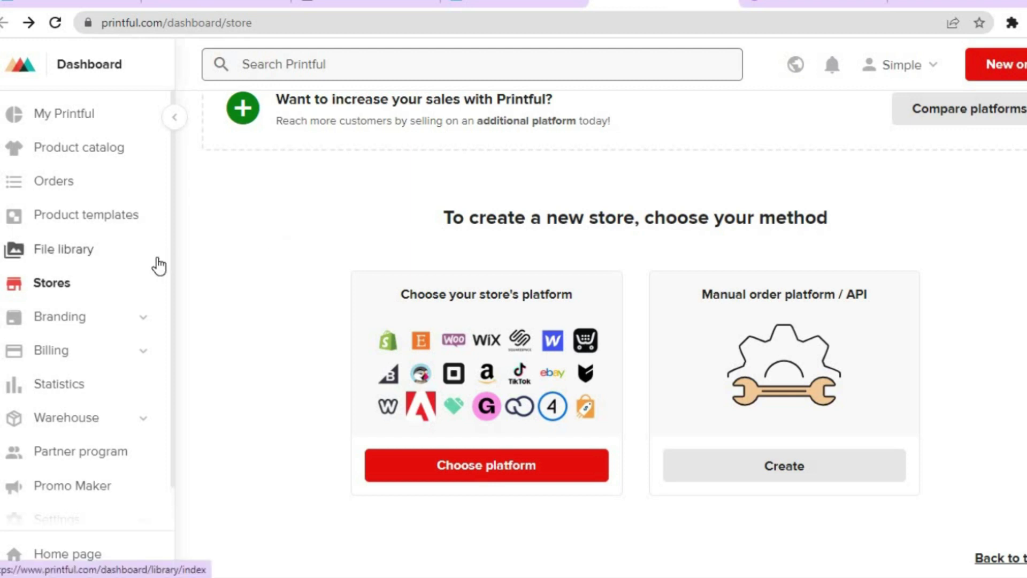
left_click(90, 154)
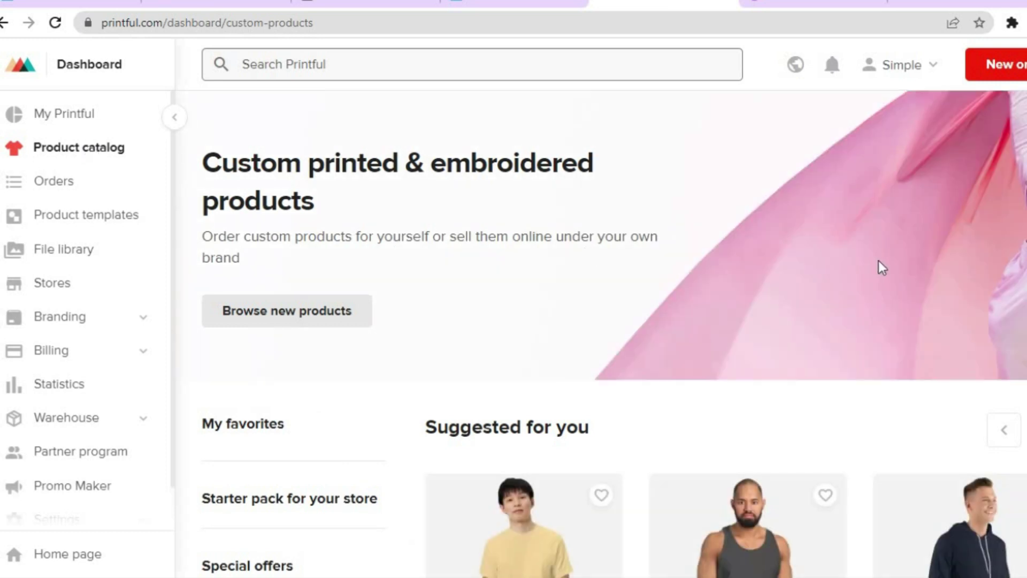
scroll(613, 334, "down", 10)
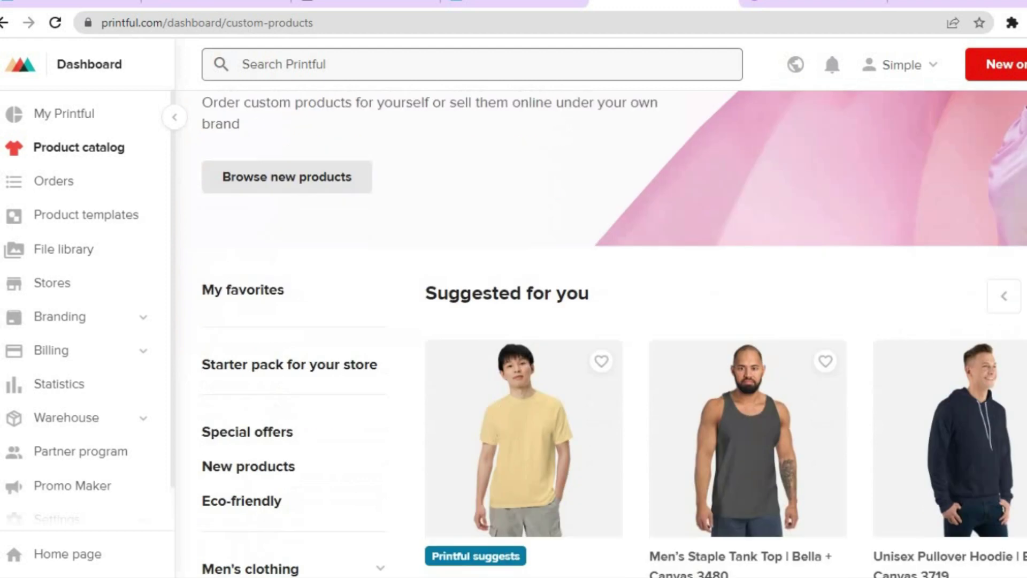
scroll(725, 334, "down", 5)
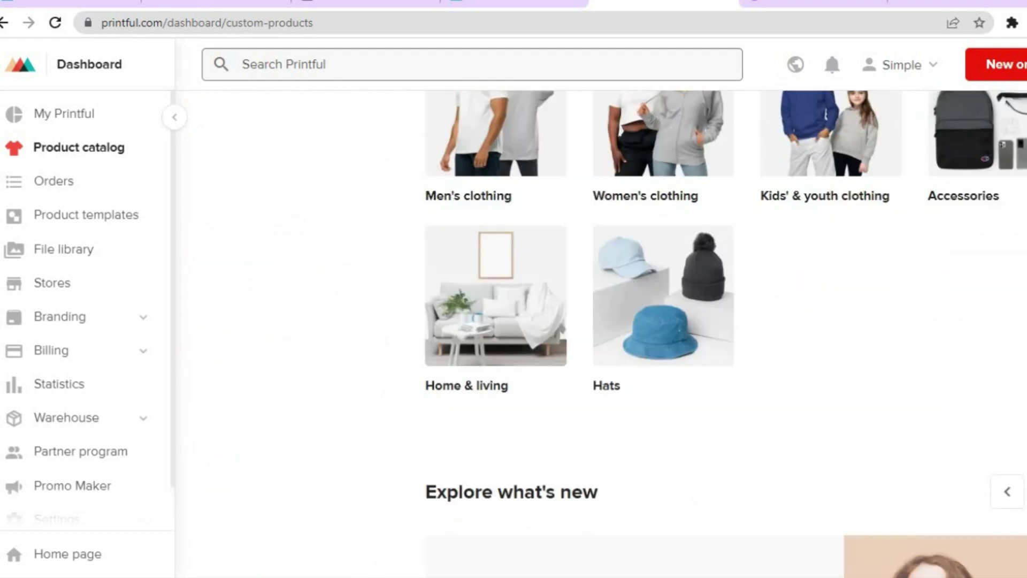
scroll(725, 334, "down", 2)
scroll(725, 334, "up", 9)
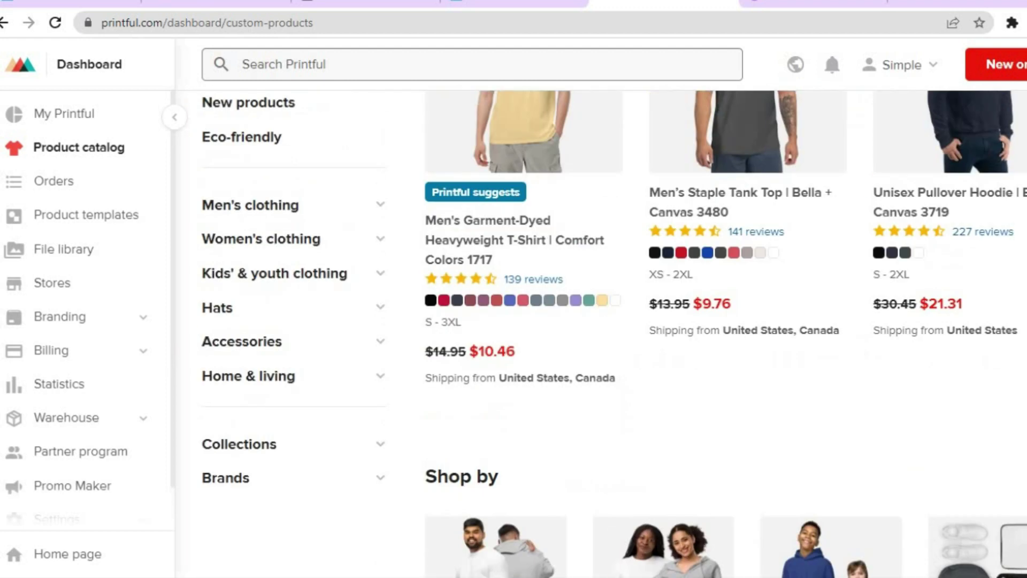
left_click(321, 348)
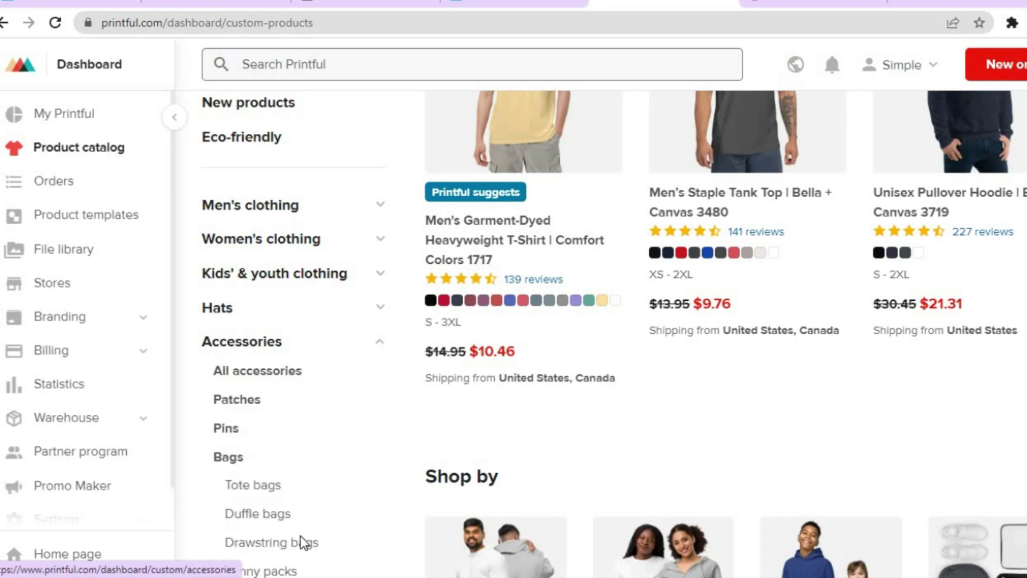
left_click(271, 488)
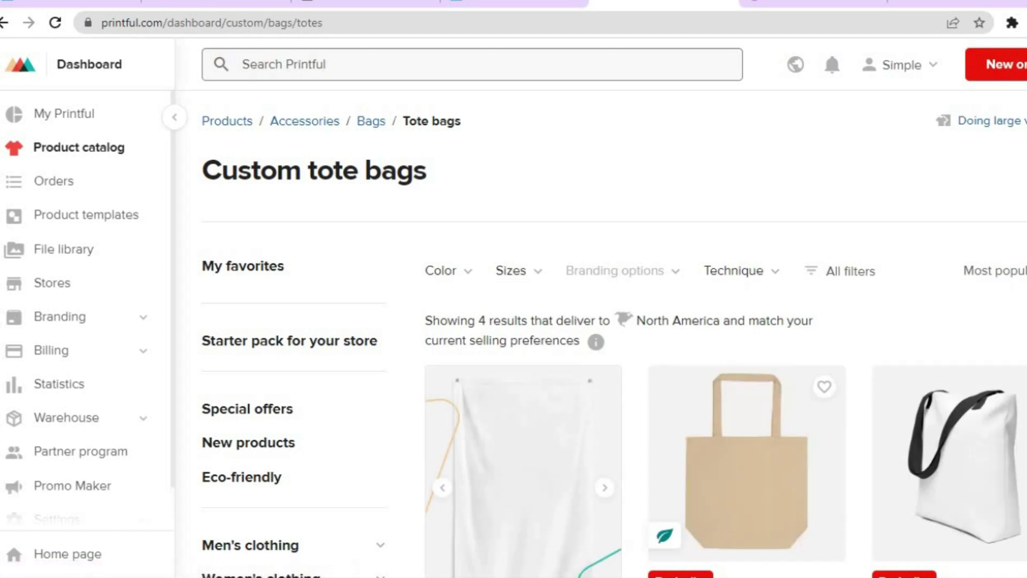
Open the Eco Tote Bag | Econscious EC8000 product and start creating a product template from it.
scroll(776, 428, "down", 5)
scroll(862, 213, "up", 2)
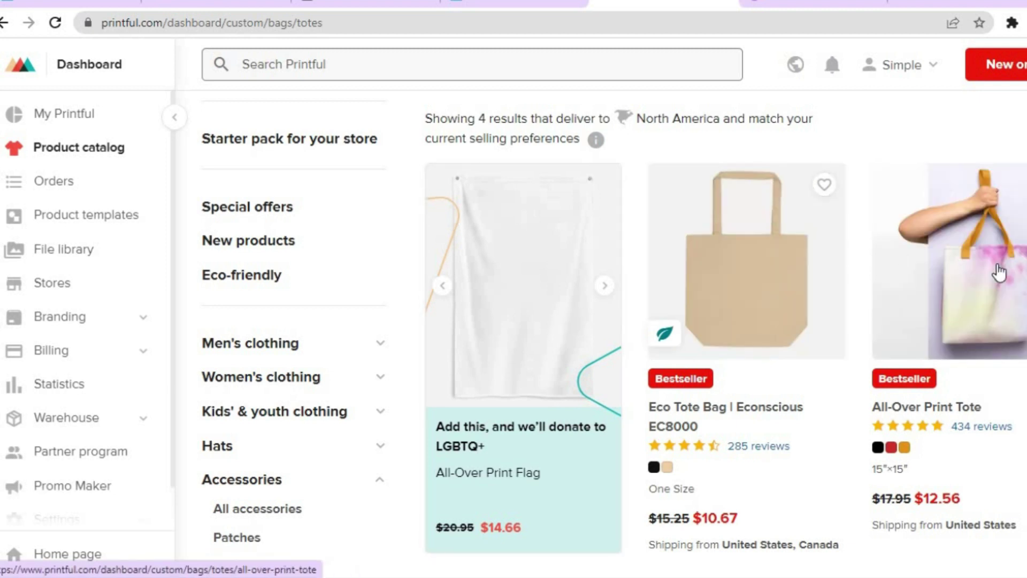
left_click(741, 288)
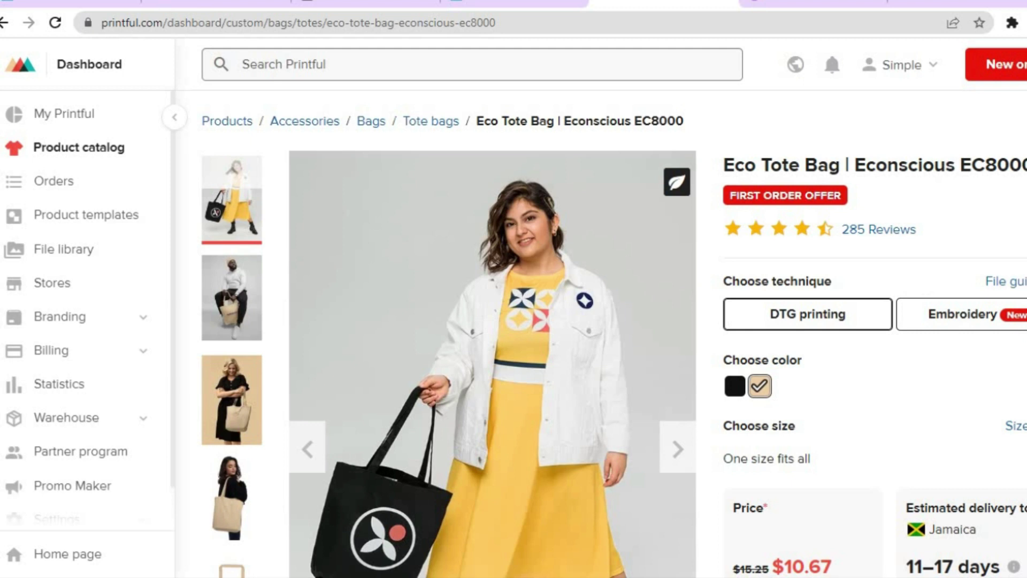
scroll(225, 399, "down", 10)
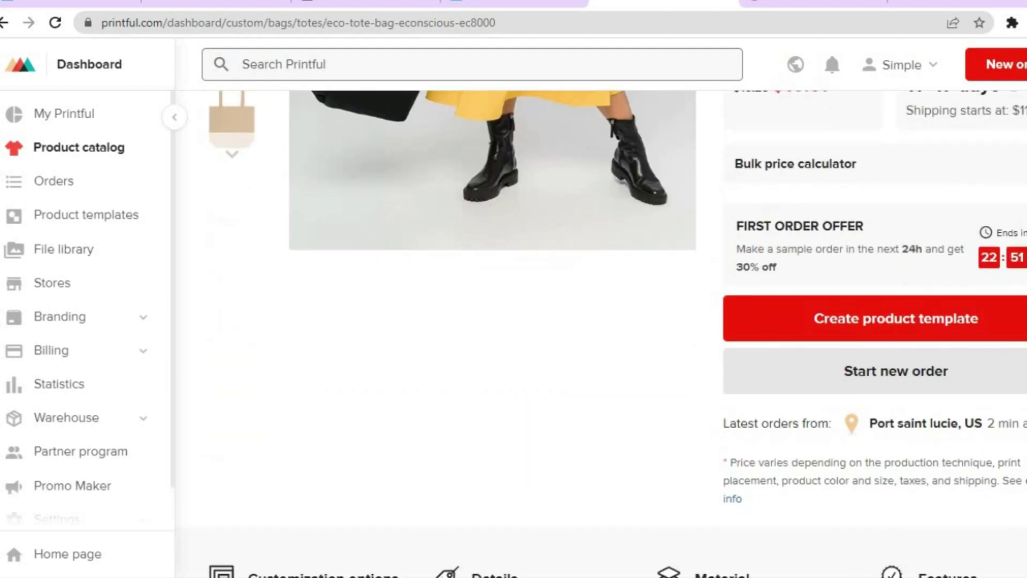
scroll(614, 329, "up", 1)
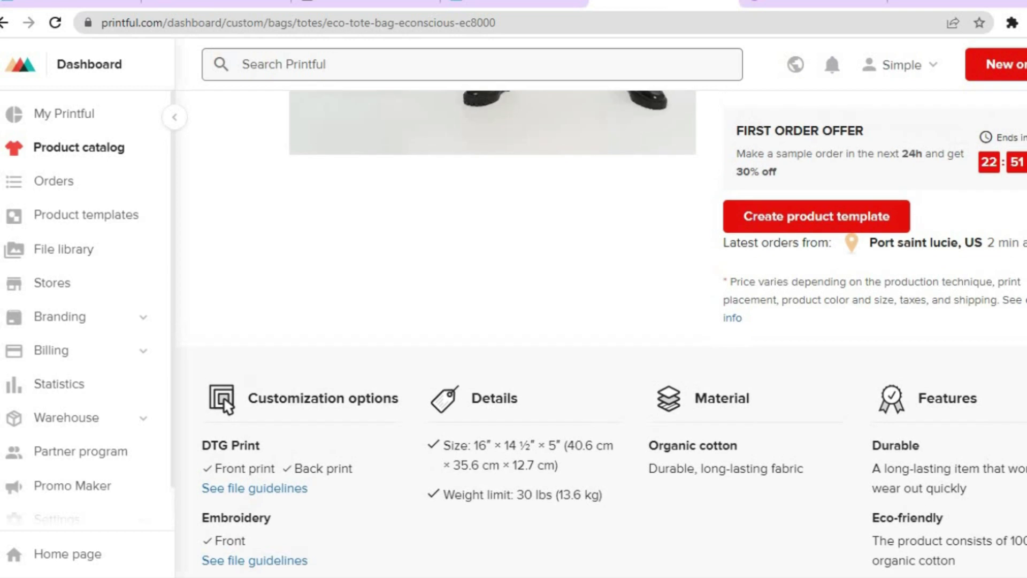
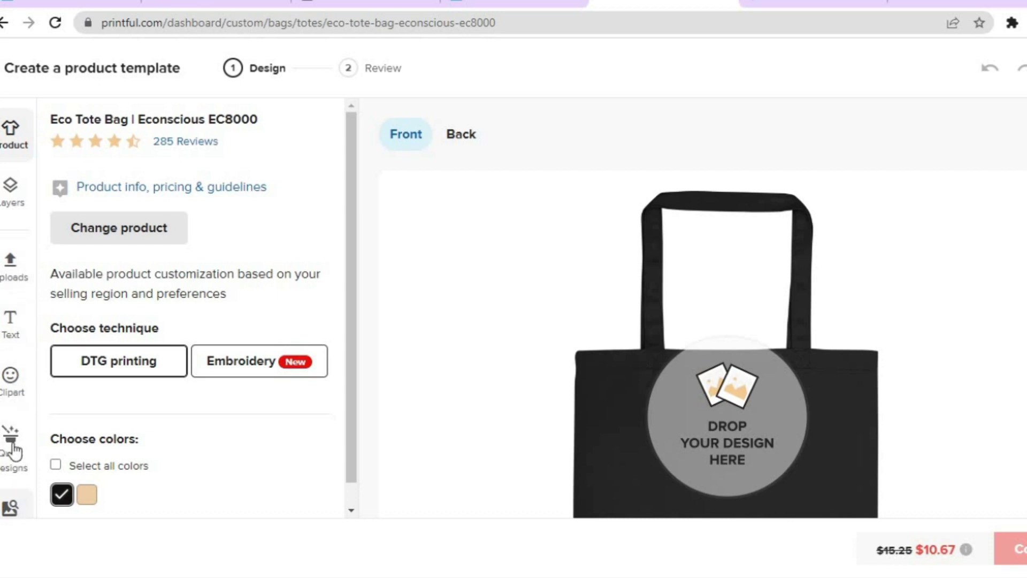
Add the Melting Basketball clipart to the bag's front and enlarge it to about 7.79 wide by 9.31 high.
left_click(11, 383)
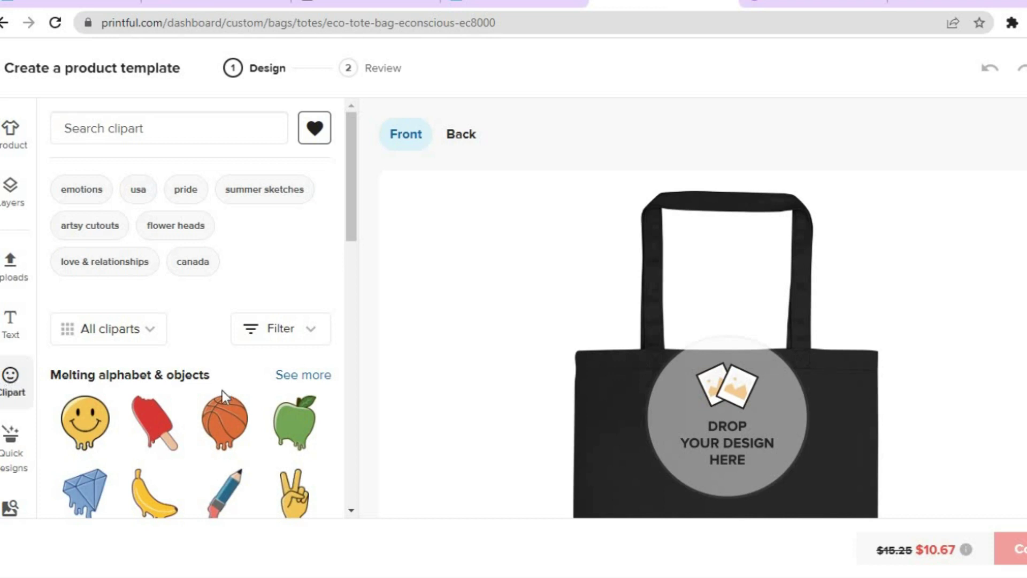
left_click(223, 436)
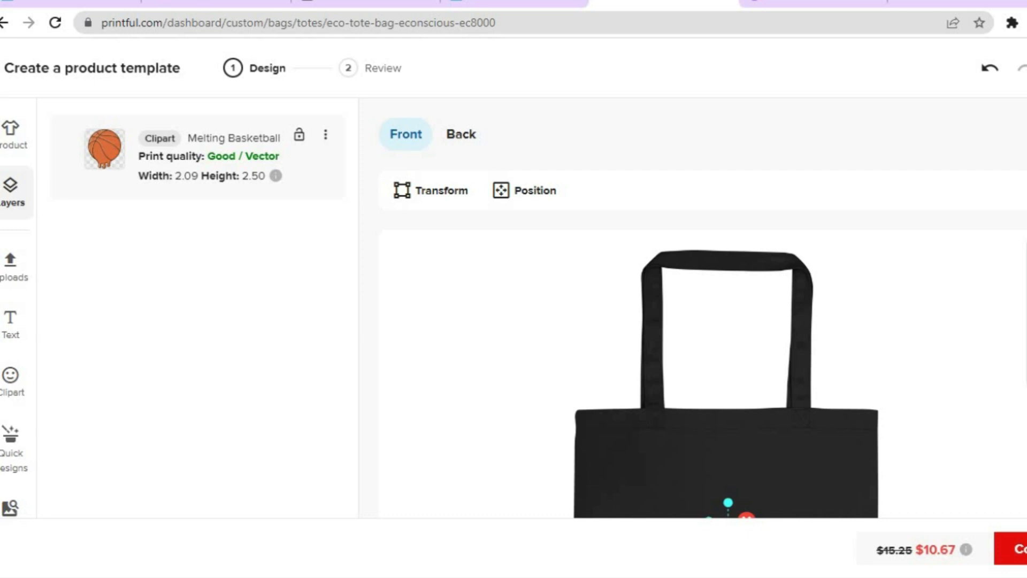
scroll(695, 308, "down", 4)
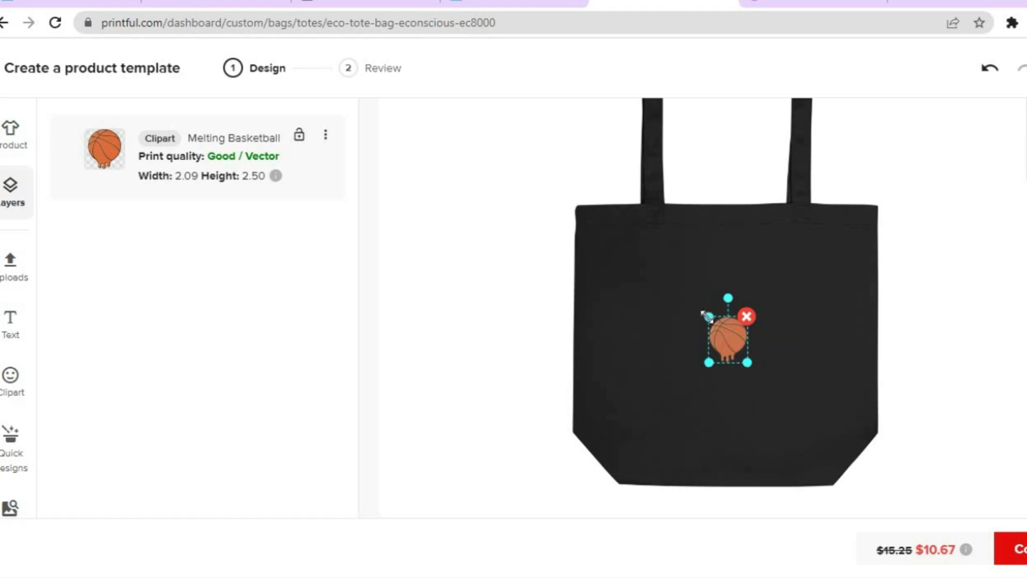
left_click_drag(658, 276, 663, 273)
left_click_drag(789, 413, 799, 424)
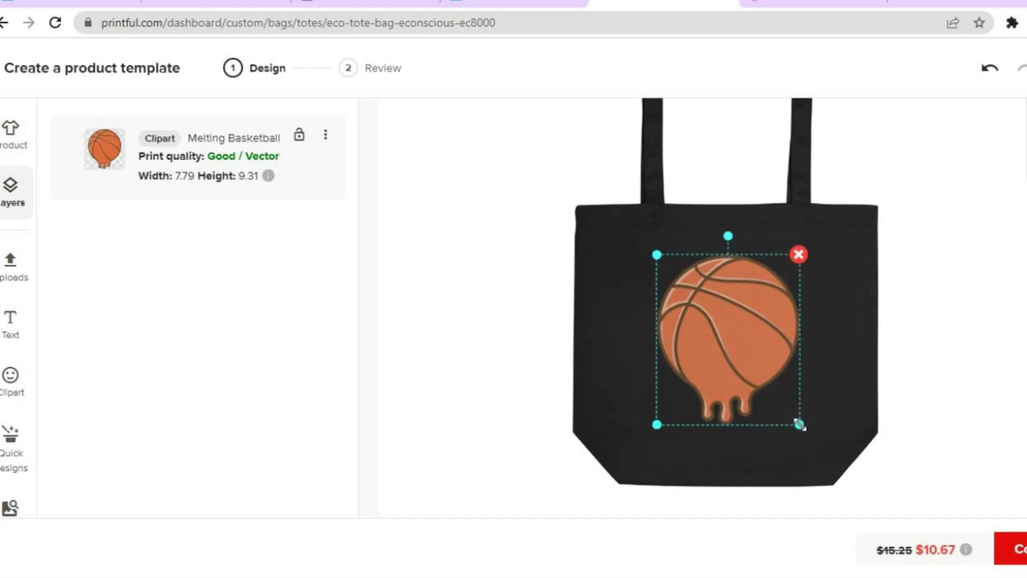
Save the Eco Tote Bag design as a product template and start adding it to the Ecwid Online Store.
left_click(1017, 550)
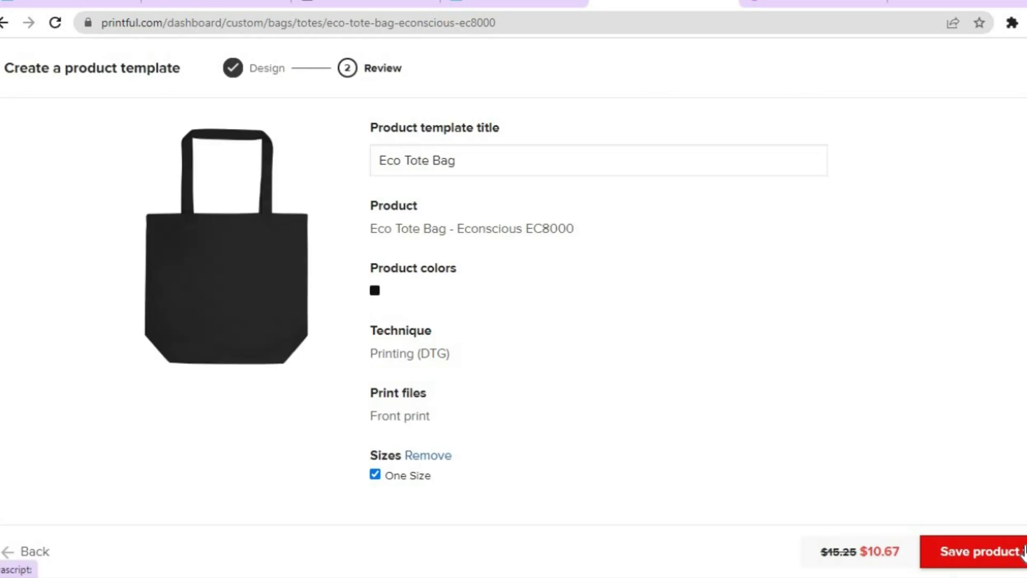
left_click(1021, 550)
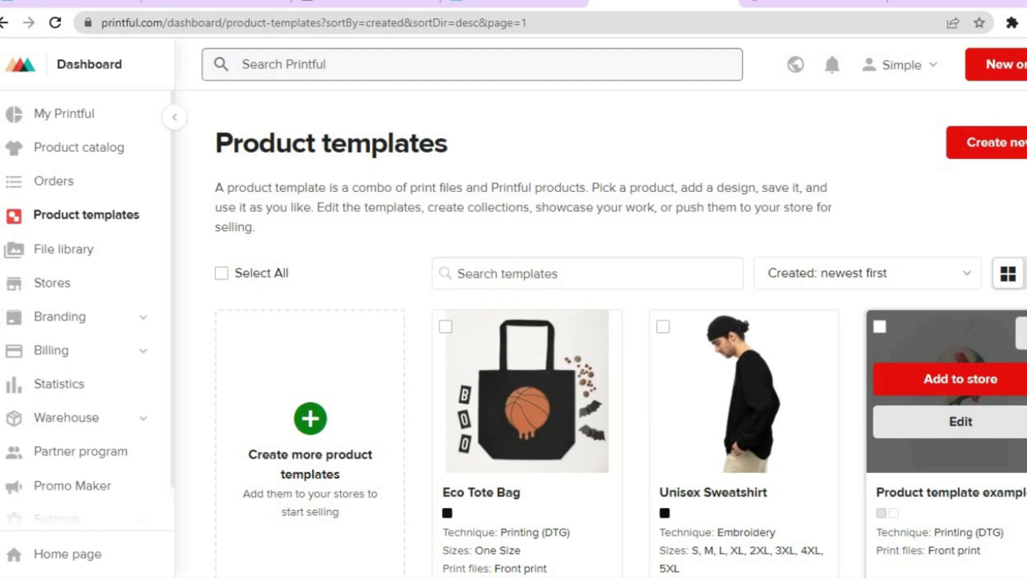
scroll(550, 458, "down", 2)
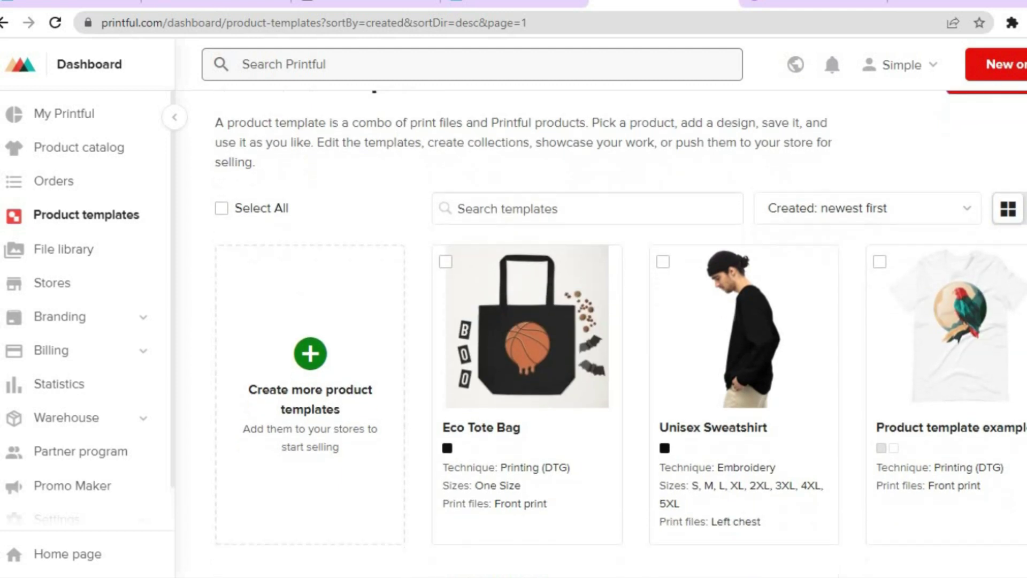
mouse_move(542, 461)
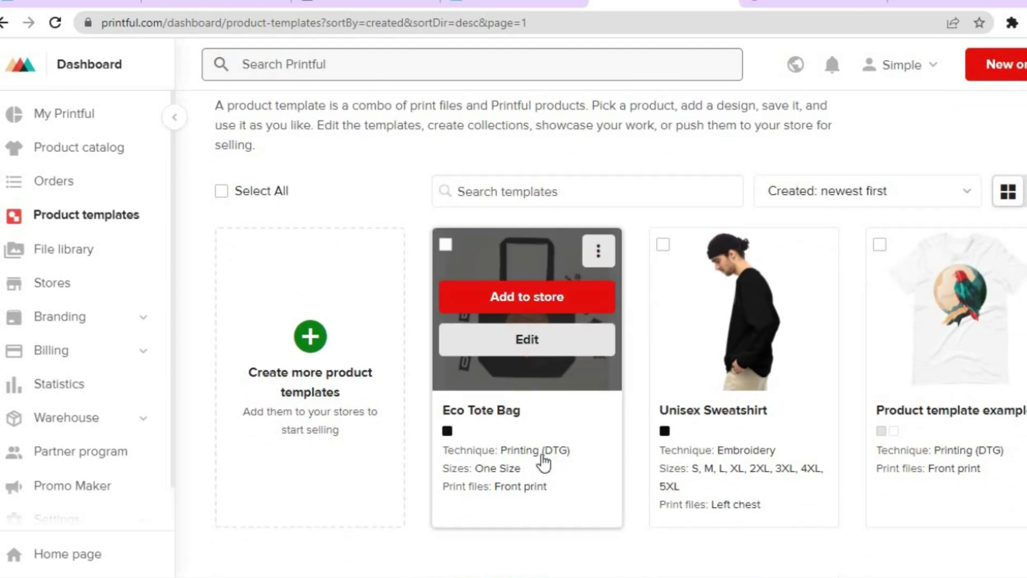
left_click(523, 297)
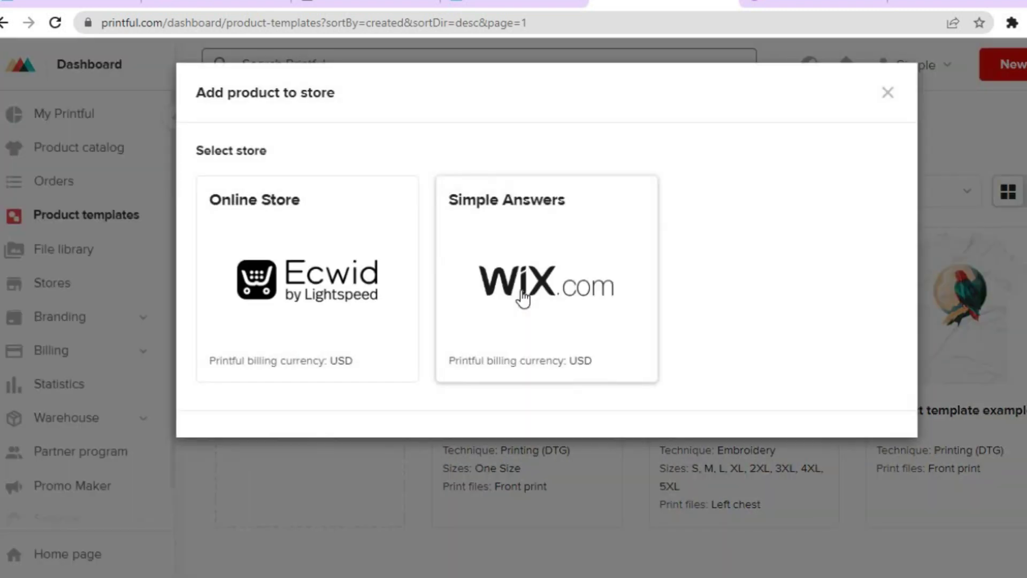
left_click(321, 286)
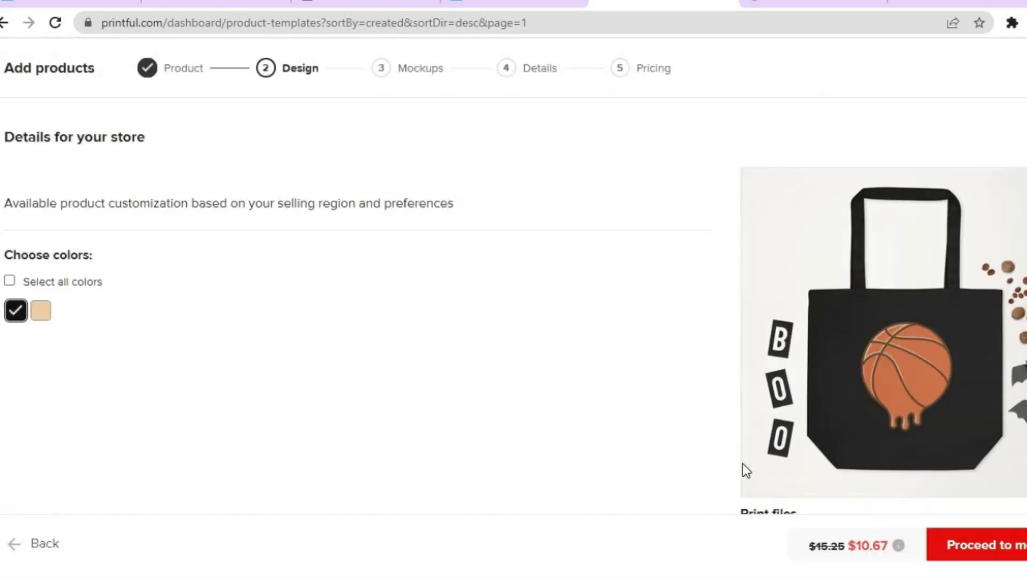
Choose the basic flat-lay mockup with cotton flowers as the main image and accept the default product details.
left_click(995, 554)
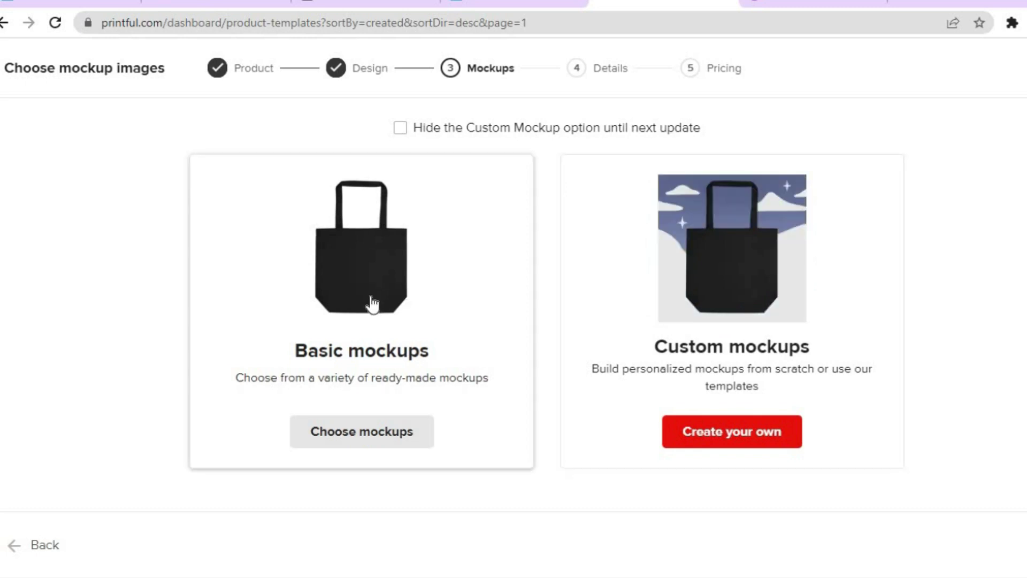
left_click(336, 446)
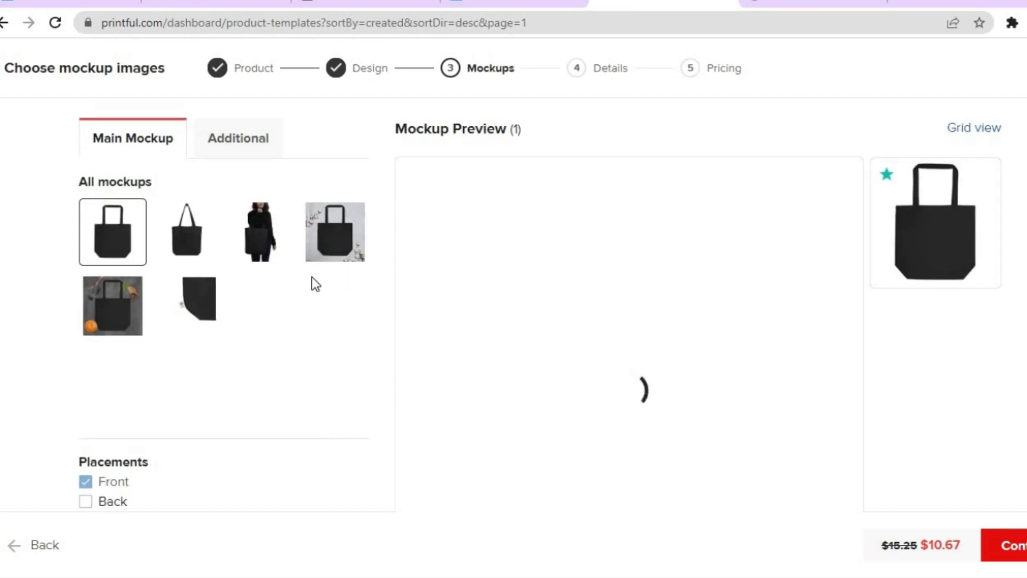
left_click(335, 234)
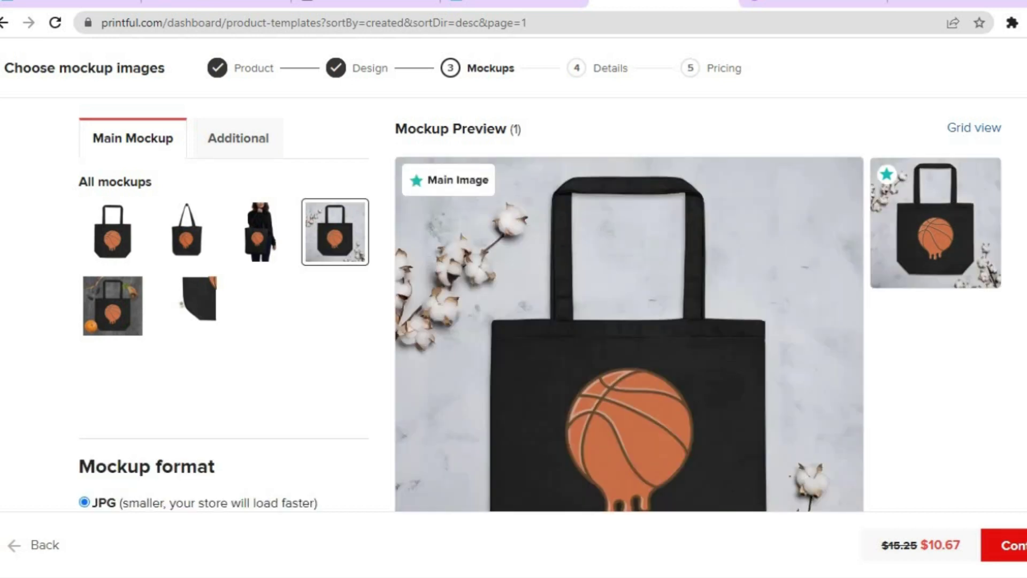
scroll(629, 321, "down", 2)
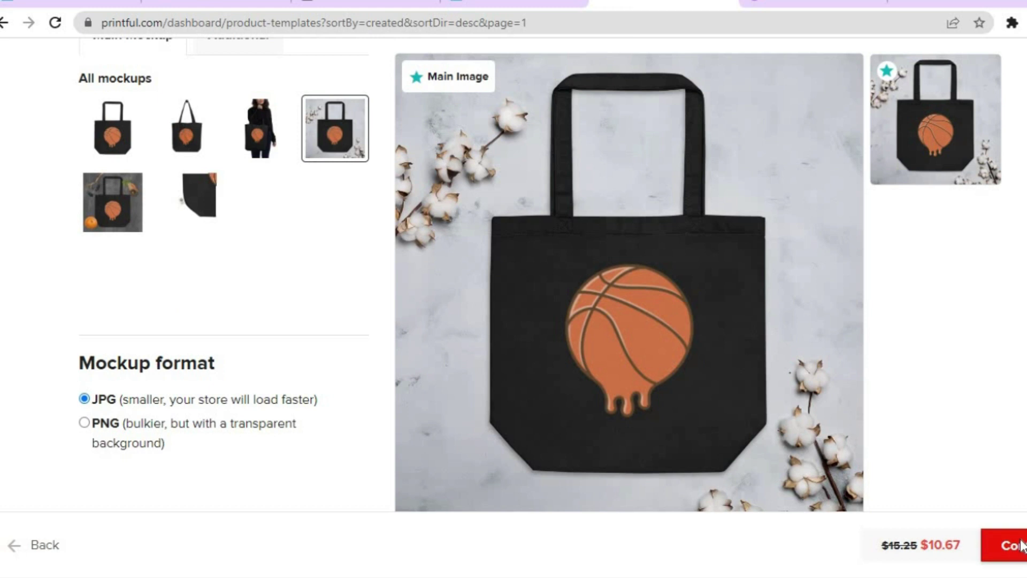
left_click(1021, 544)
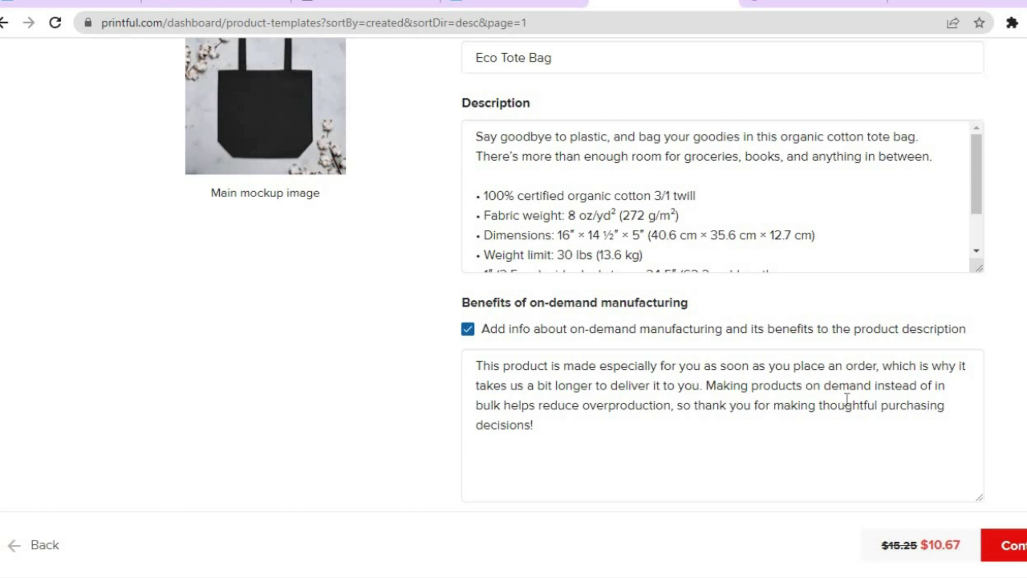
left_click(1023, 551)
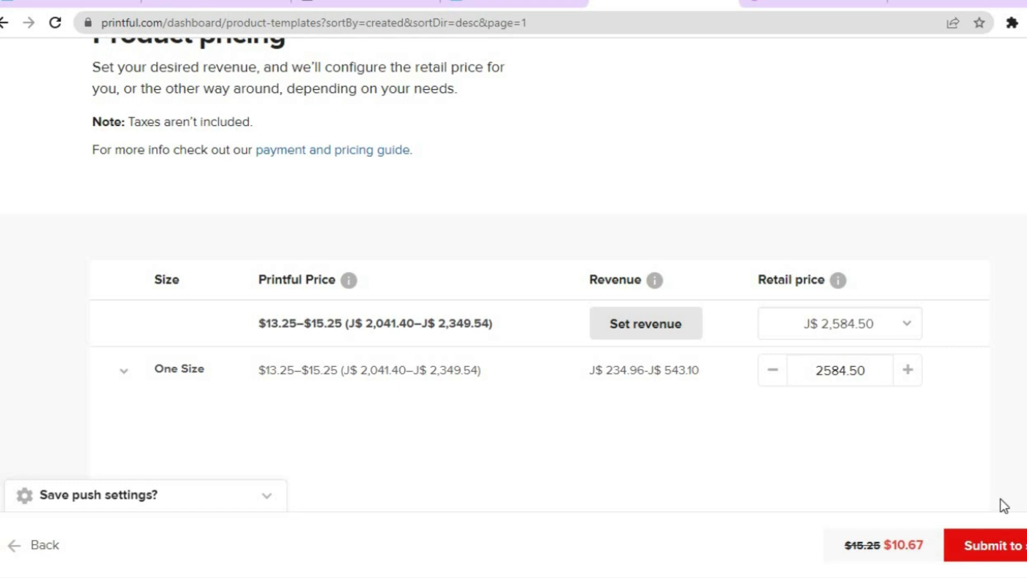
Submit the Eco Tote Bag to the store at its preset retail price and view the Ecwid Online Store's page under Printful's stores.
left_click(1005, 544)
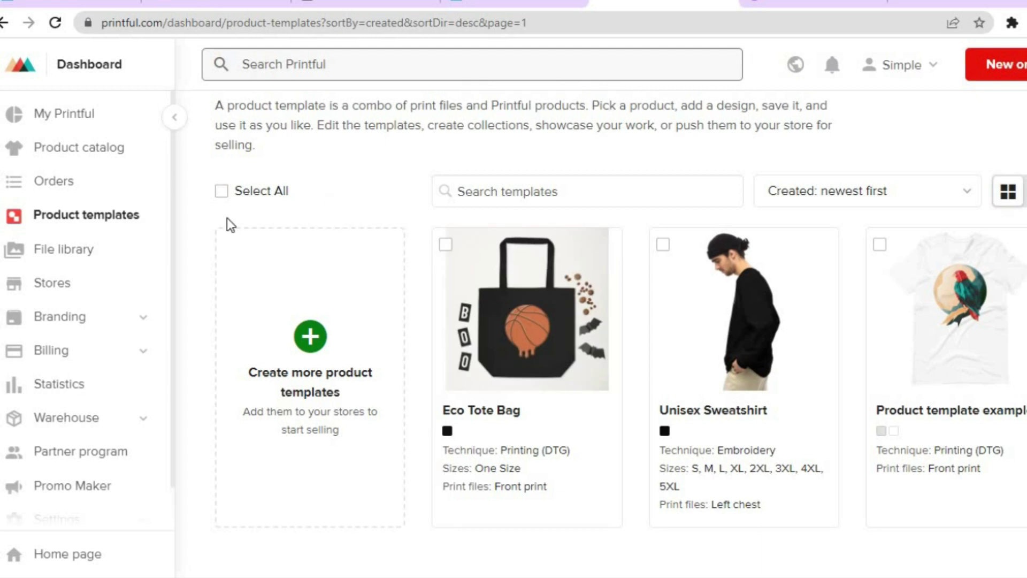
left_click(66, 282)
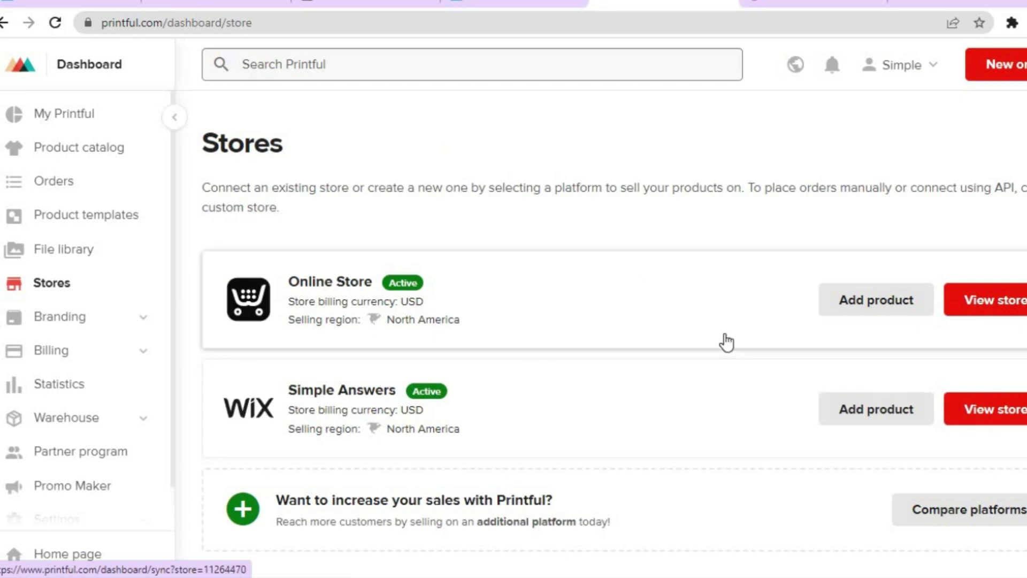
left_click(995, 311)
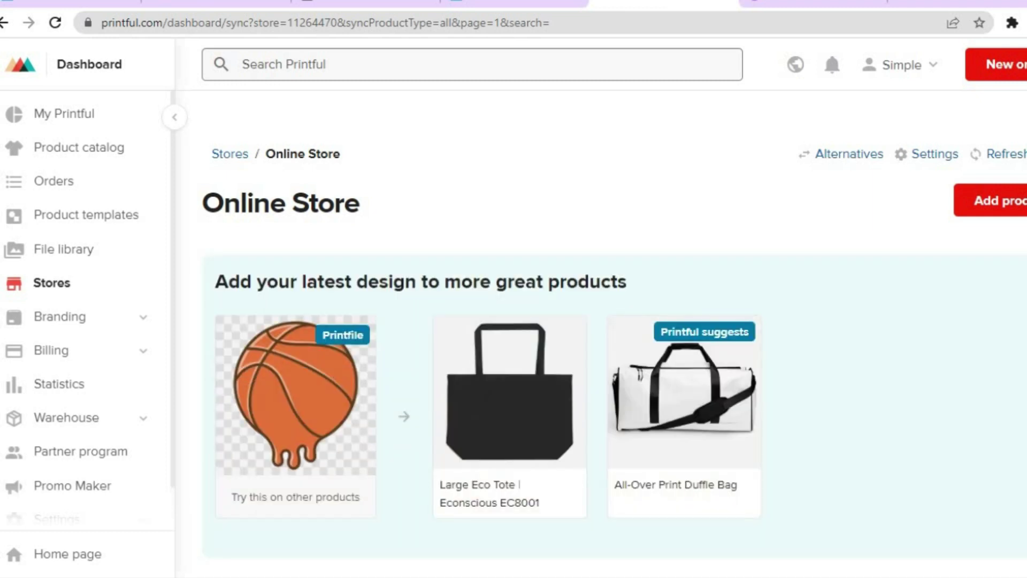
scroll(522, 415, "down", 1)
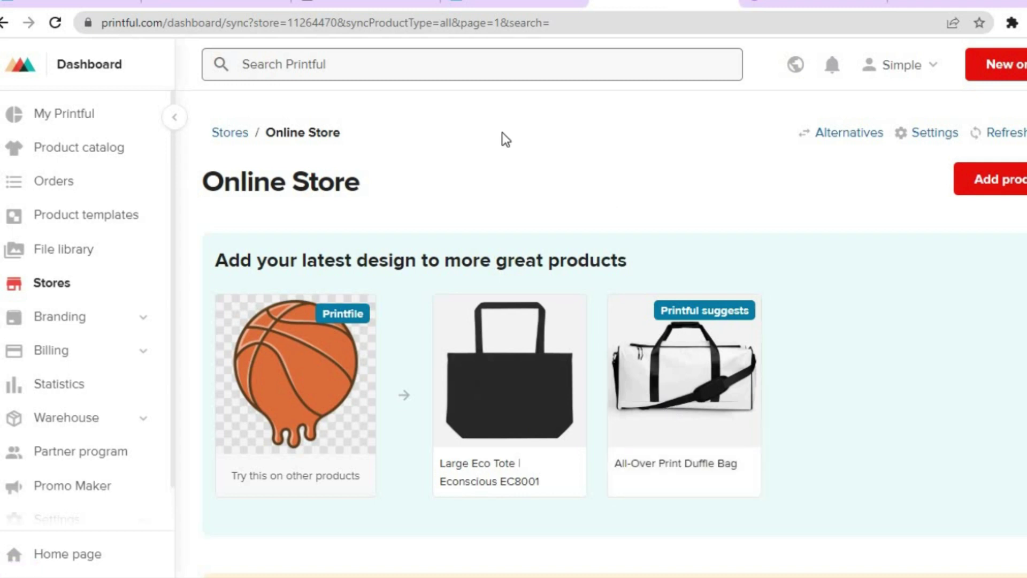
Switch to the Ecwid admin, check the catalog's product list for the Eco Tote Bag, and open the live storefront.
left_click(500, 3)
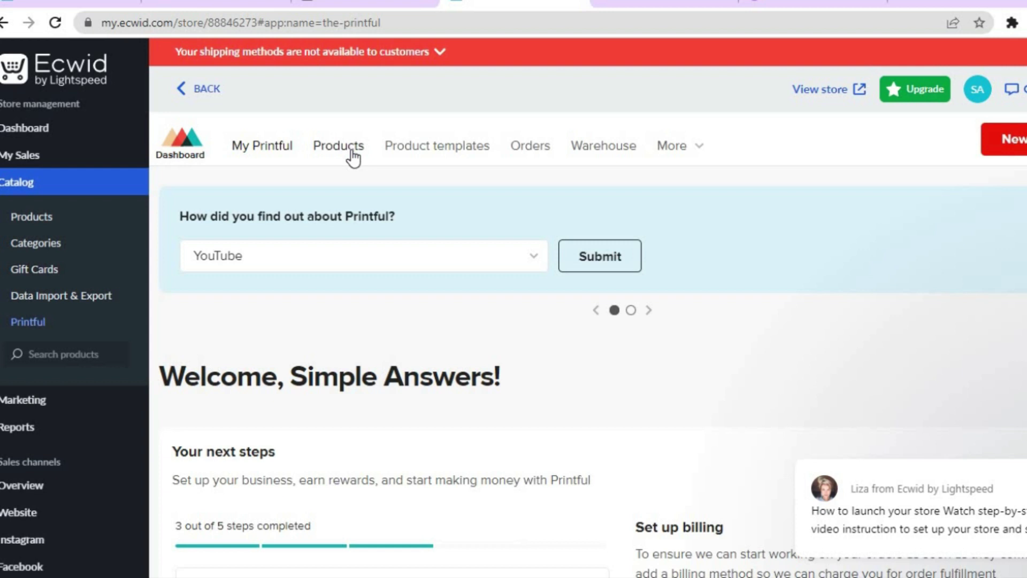
left_click(59, 223)
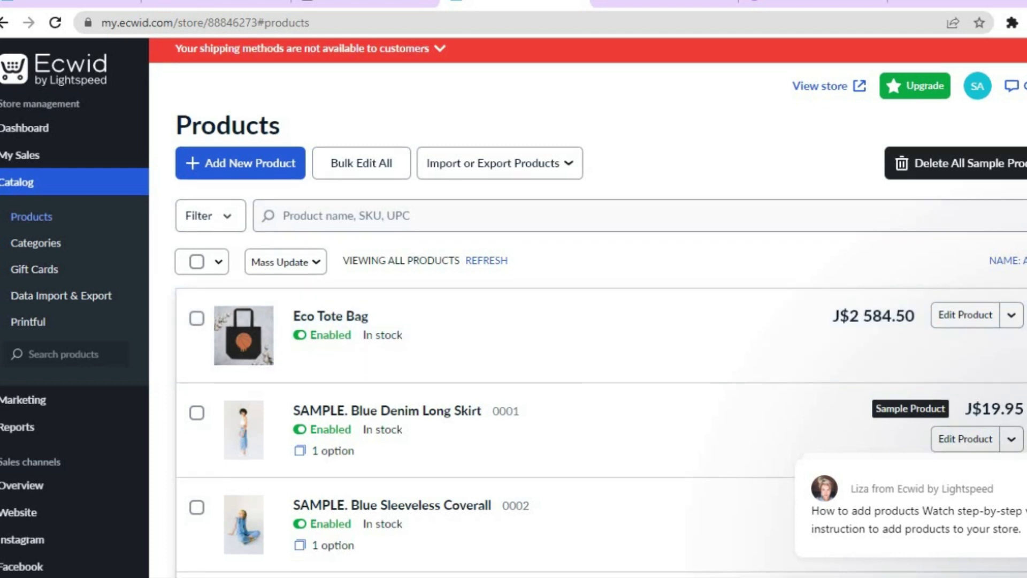
scroll(981, 230, "down", 2)
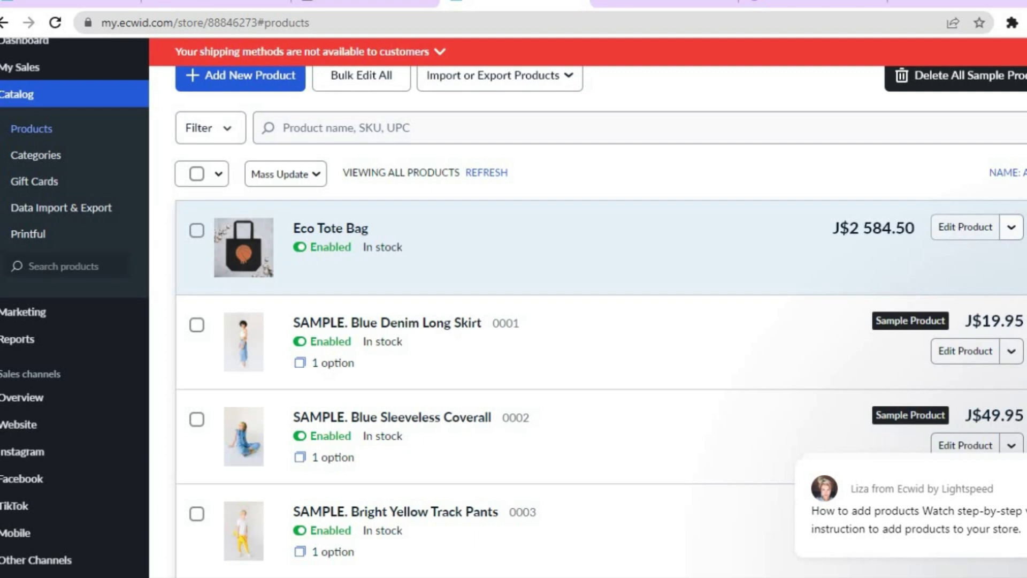
scroll(513, 308, "up", 2)
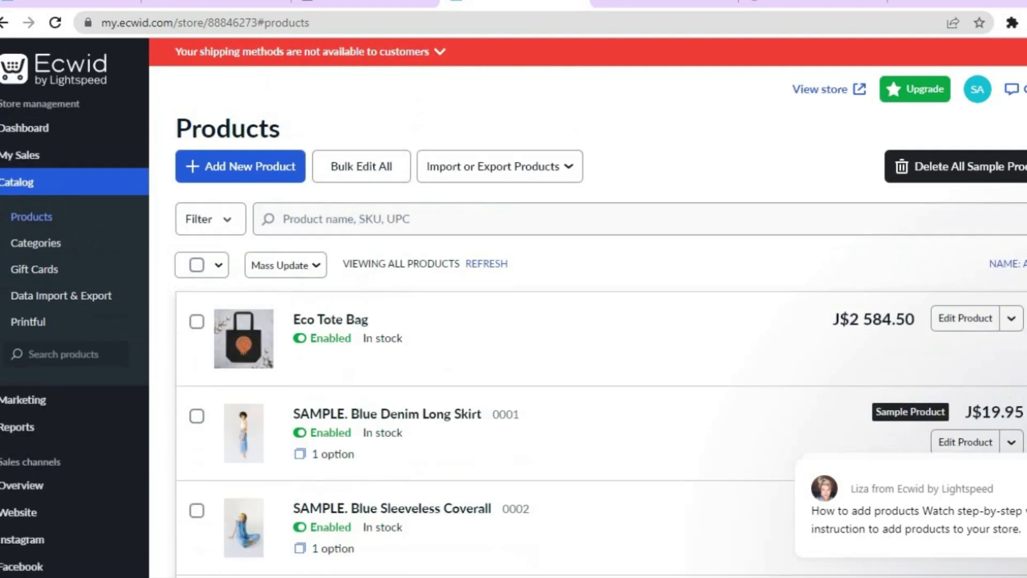
left_click(846, 90)
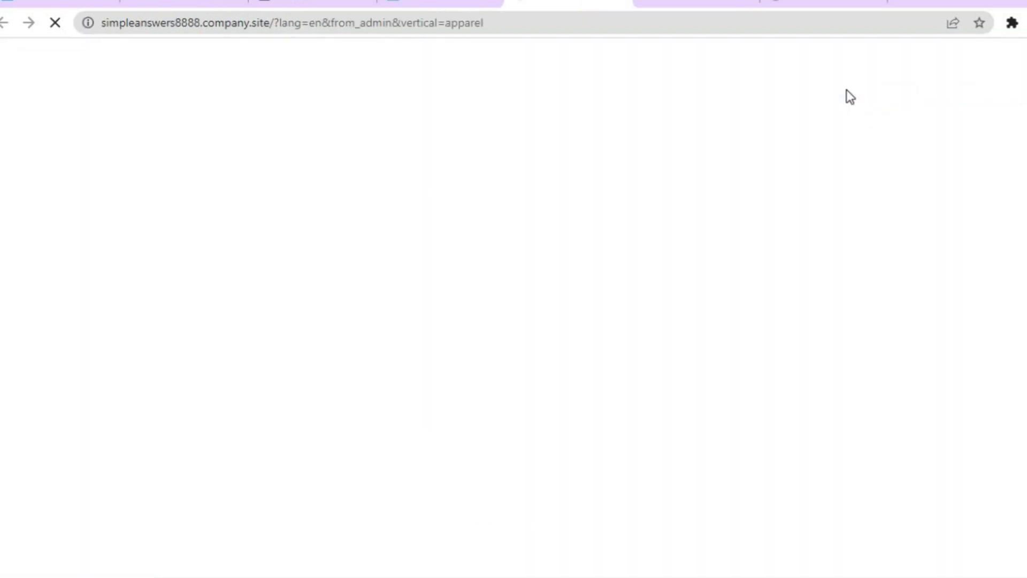